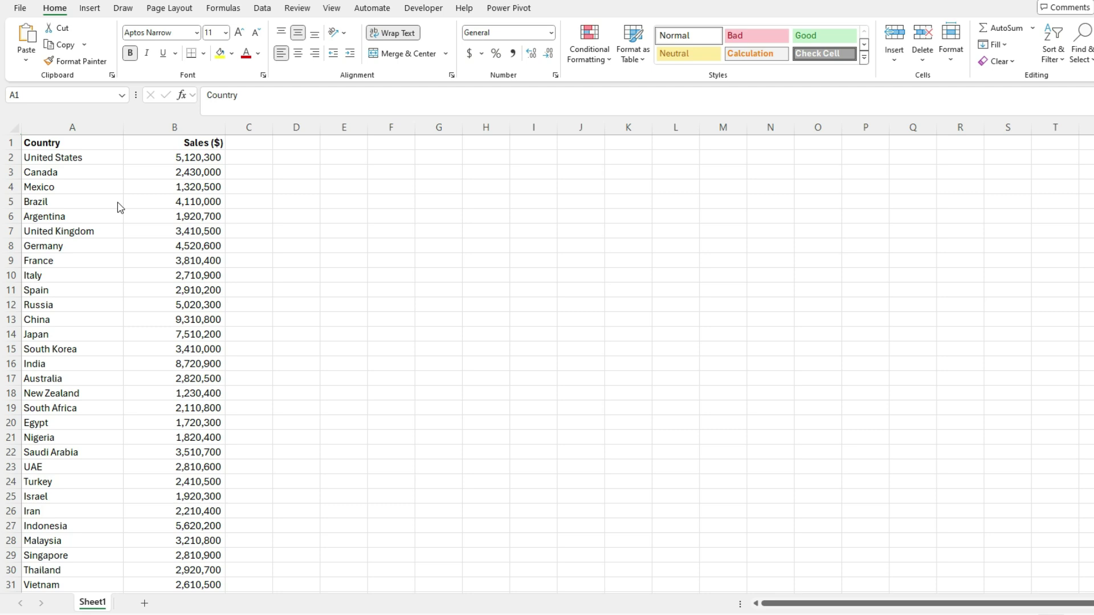
# - Select A1 and open Excel's All Charts chooser with Map > Filled Map chosen
pyautogui.click(98, 191)
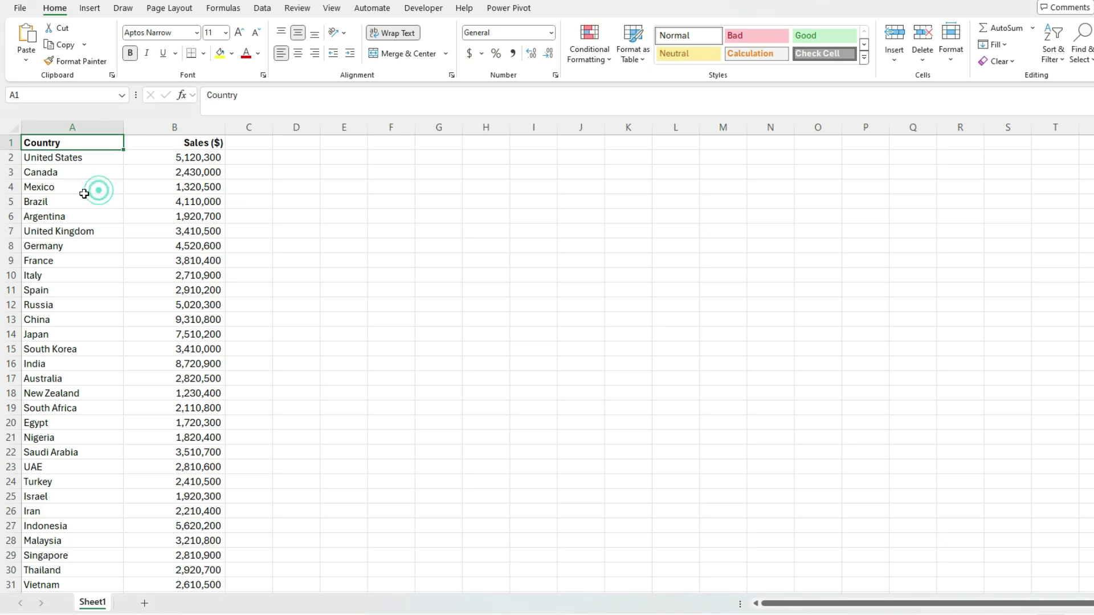
pyautogui.click(90, 8)
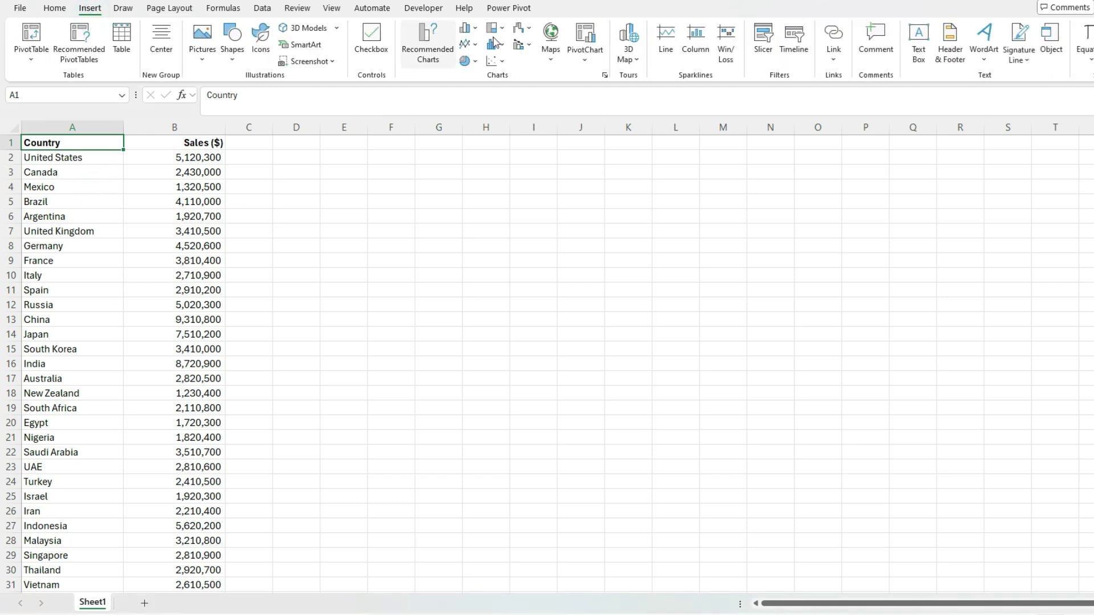
pyautogui.click(603, 74)
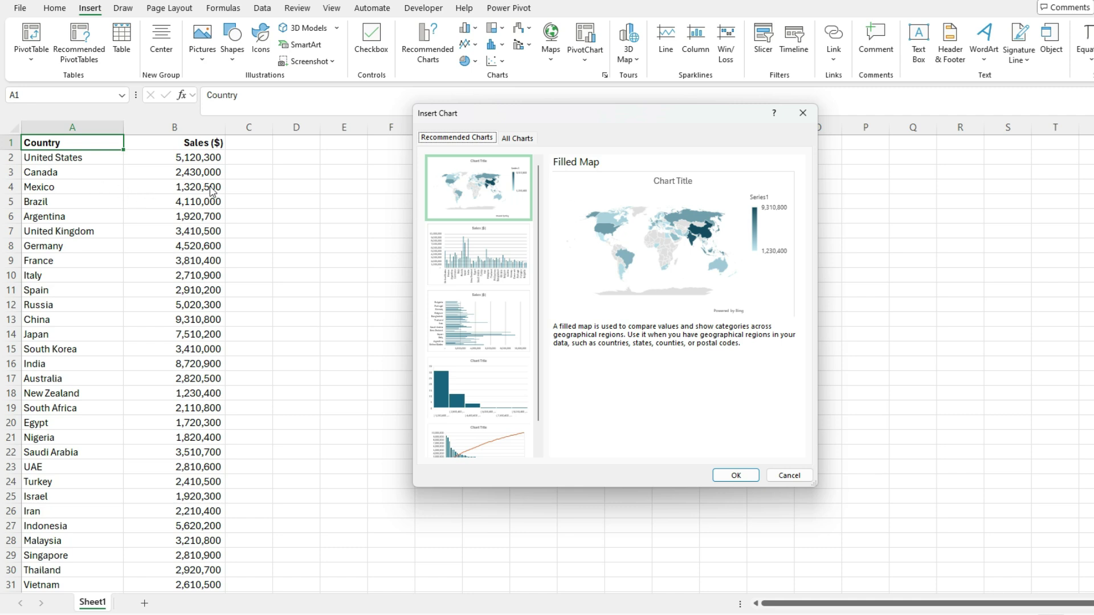
pyautogui.click(526, 139)
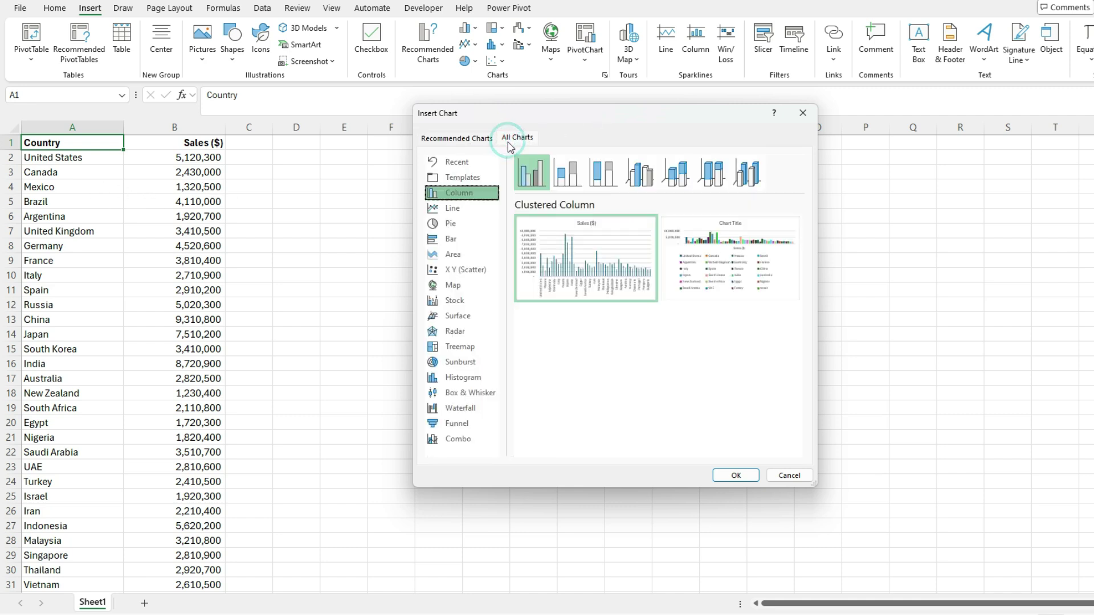
pyautogui.click(469, 288)
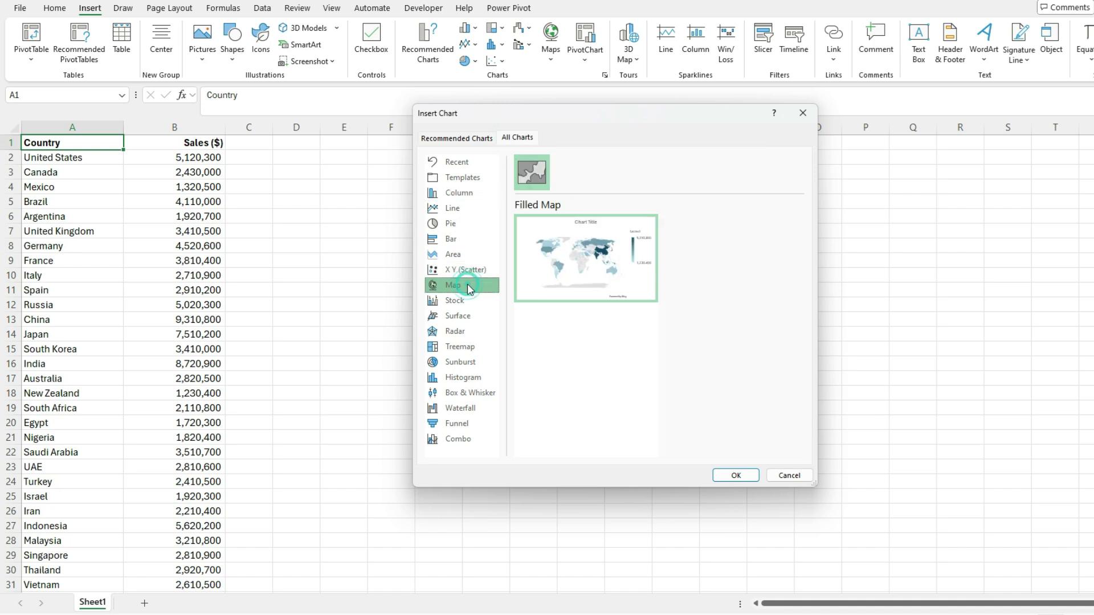
pyautogui.moveTo(544, 259)
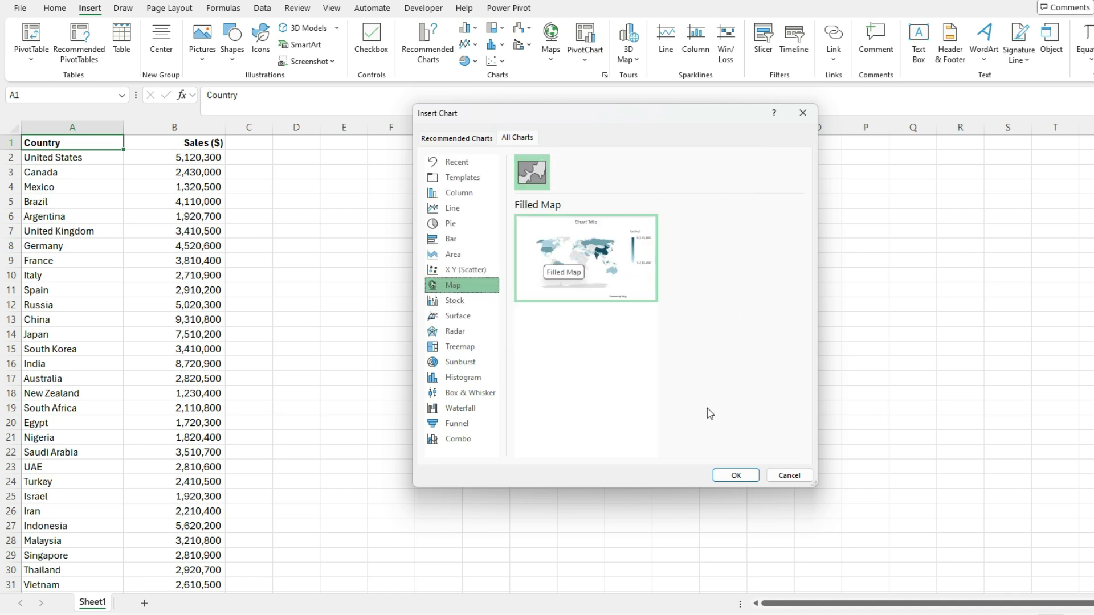
# - Insert the Filled Map chart, move it beside the data table and enlarge it
pyautogui.click(753, 475)
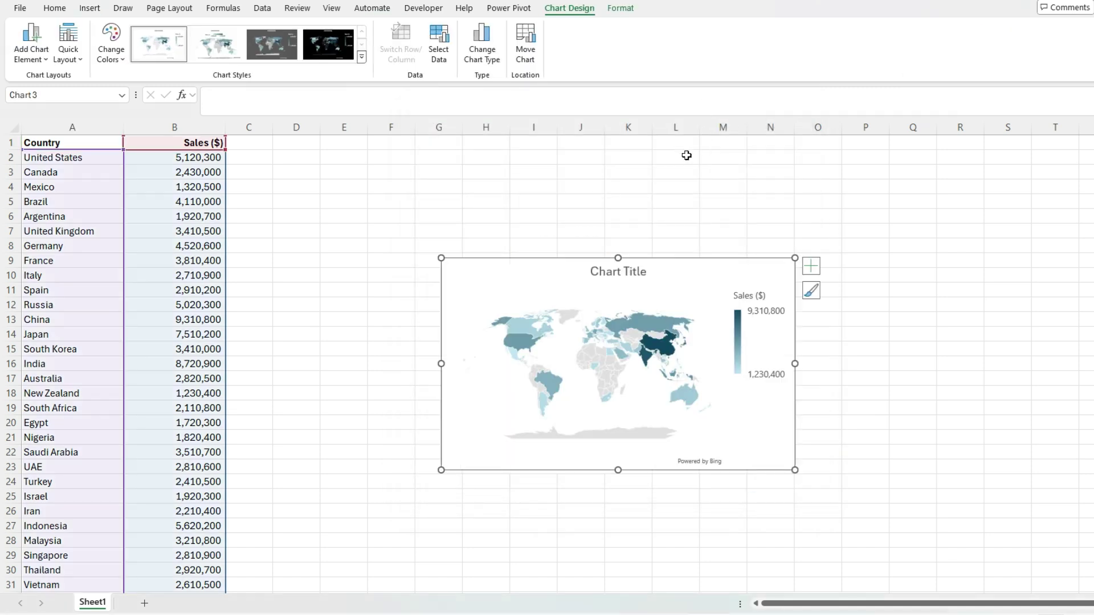
pyautogui.moveTo(693, 262); pyautogui.dragTo(536, 200)
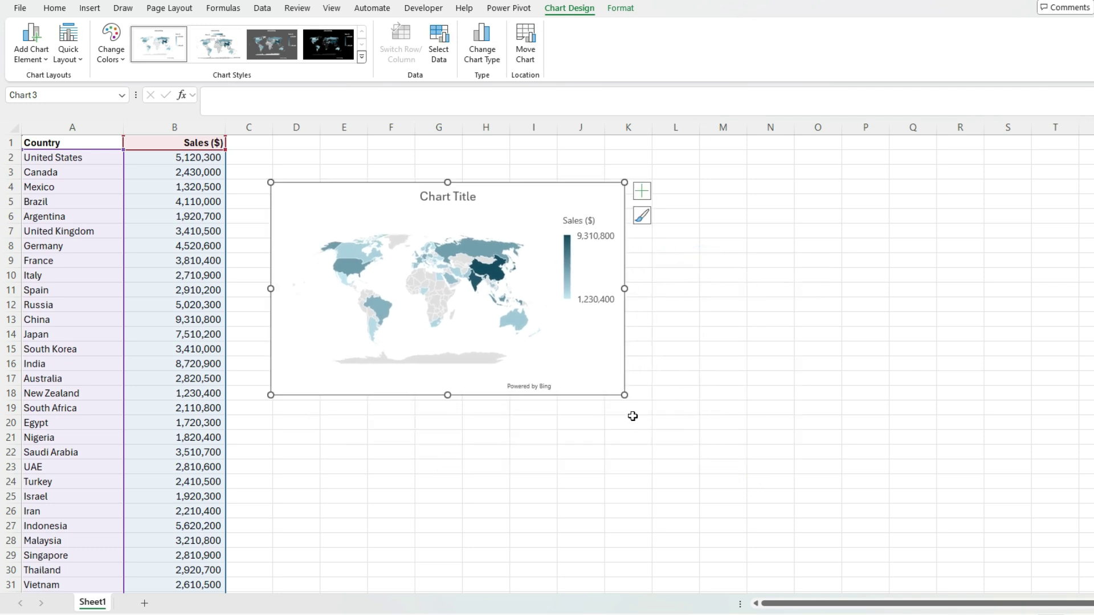
pyautogui.moveTo(623, 391); pyautogui.dragTo(835, 519)
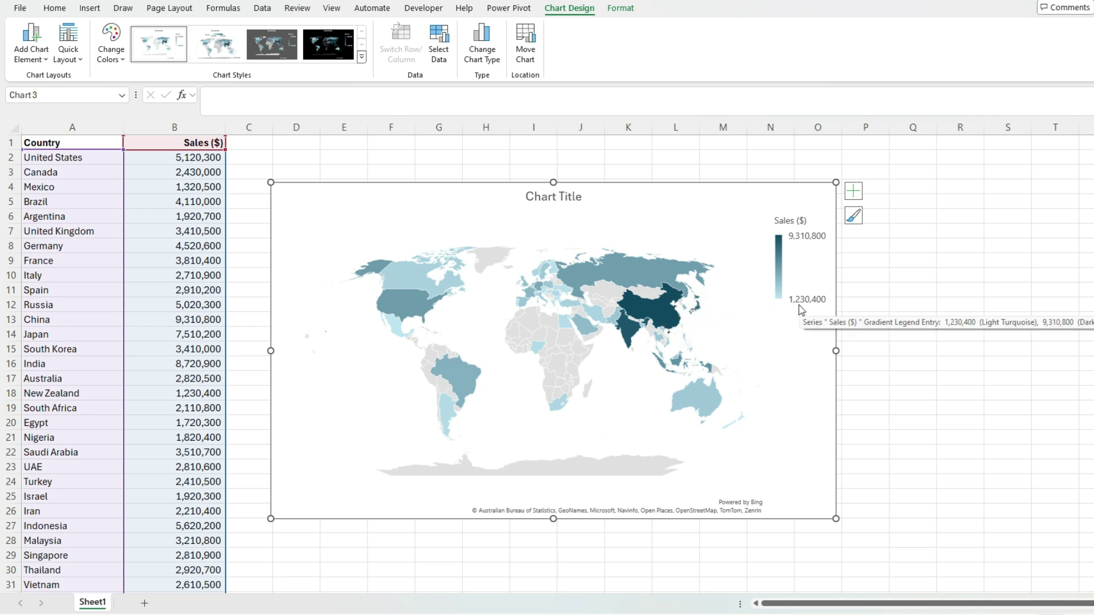
pyautogui.moveTo(563, 312)
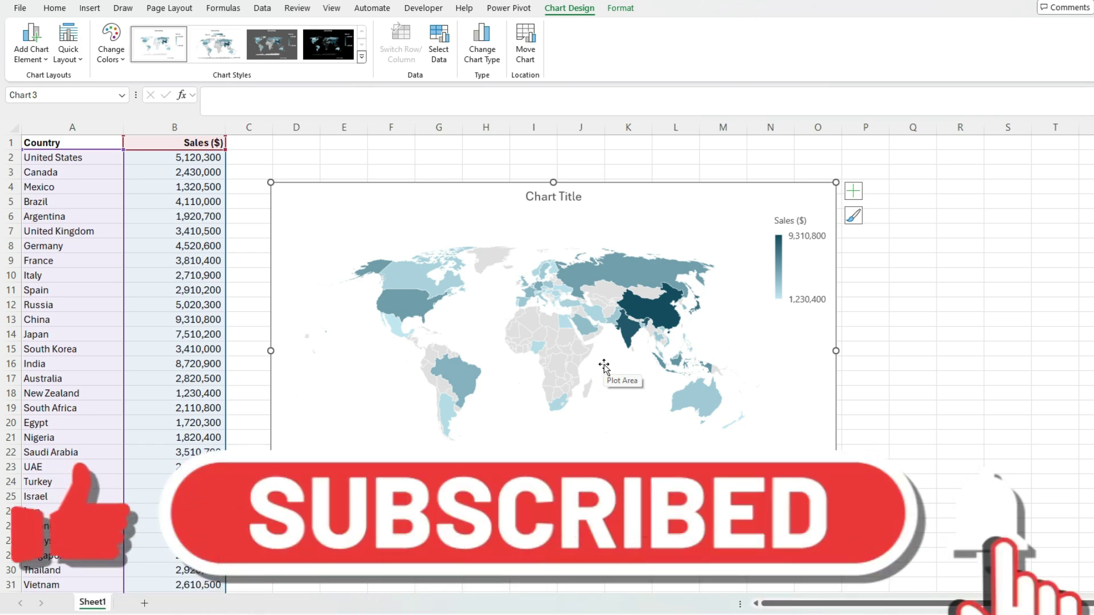
pyautogui.click(362, 57)
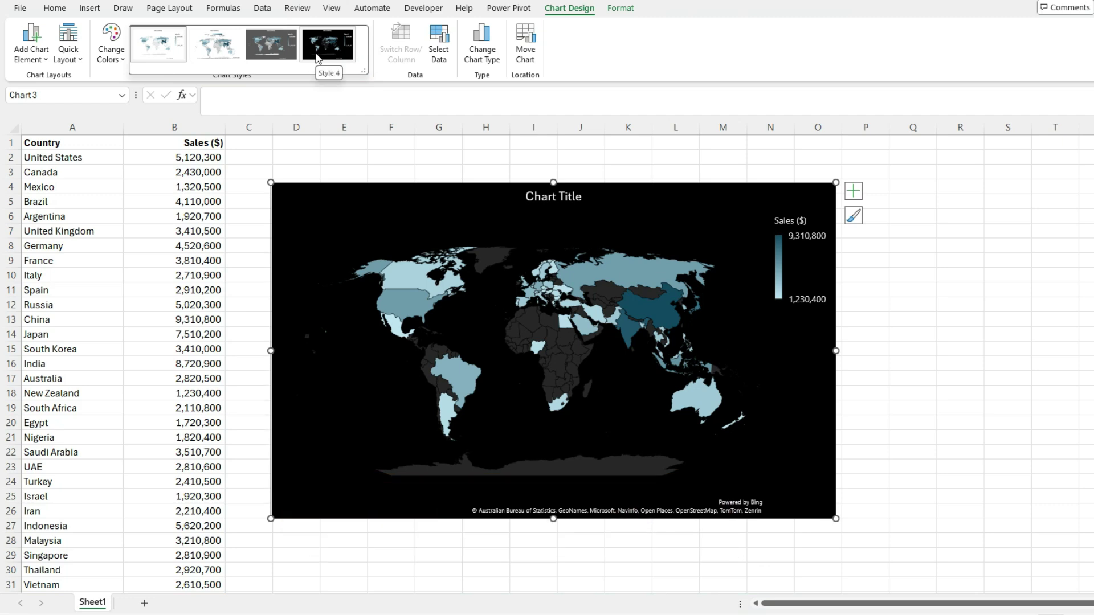
# - Apply the dark Style 4 to the map, browsing colour schemes but keeping the original colours
pyautogui.click(316, 54)
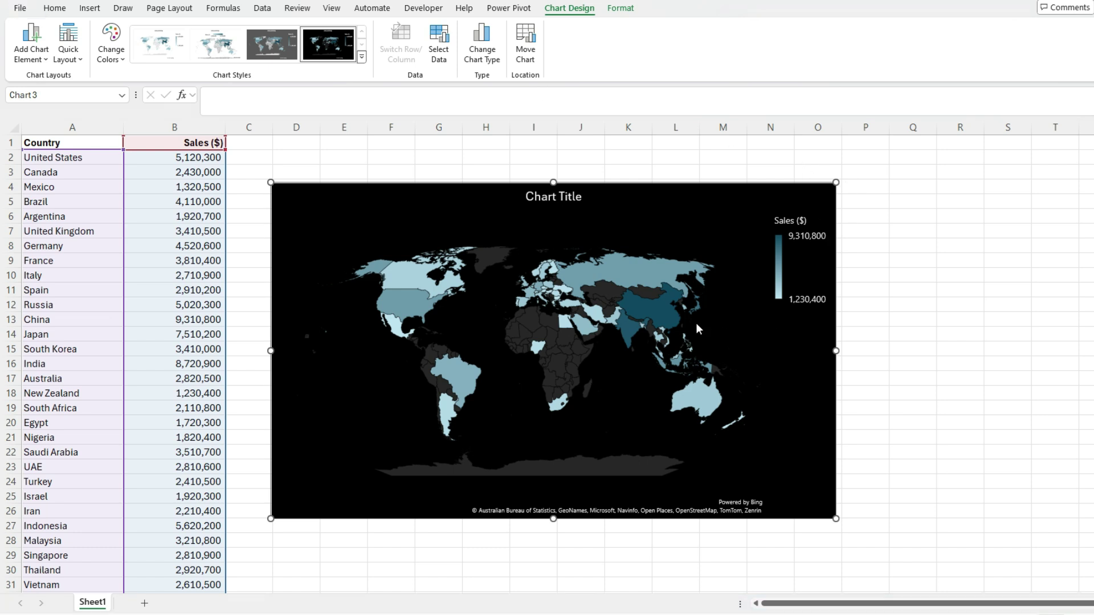
pyautogui.moveTo(665, 311)
pyautogui.click(118, 49)
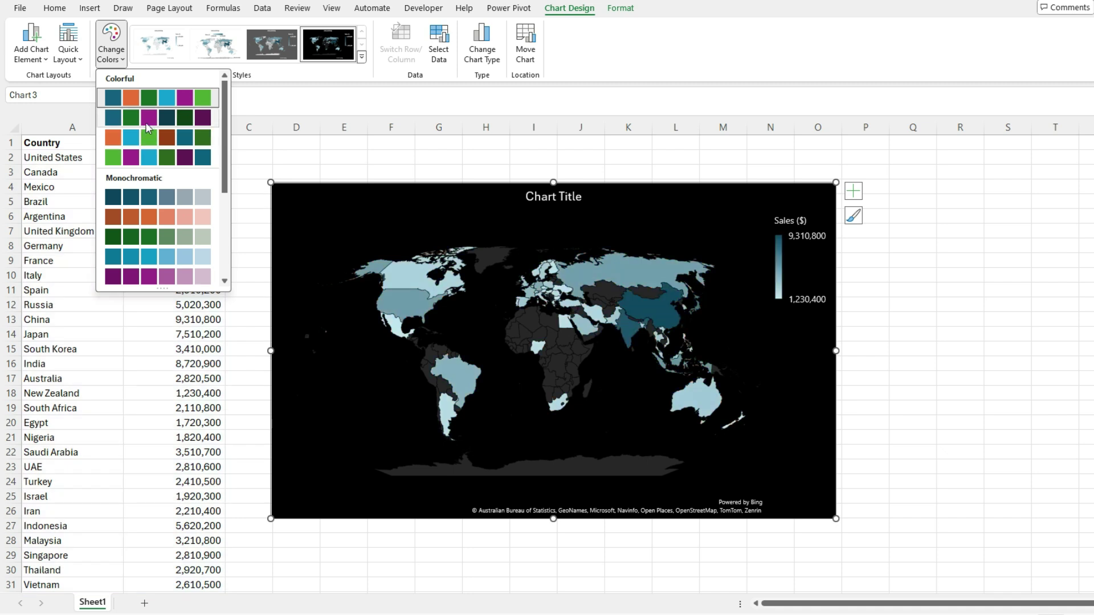
pyautogui.click(637, 262)
# - Open Format Data Series for the sales series and switch Series Color to Diverging (3-color)
pyautogui.rightClick(638, 264)
pyautogui.click(628, 271)
pyautogui.rightClick(628, 271)
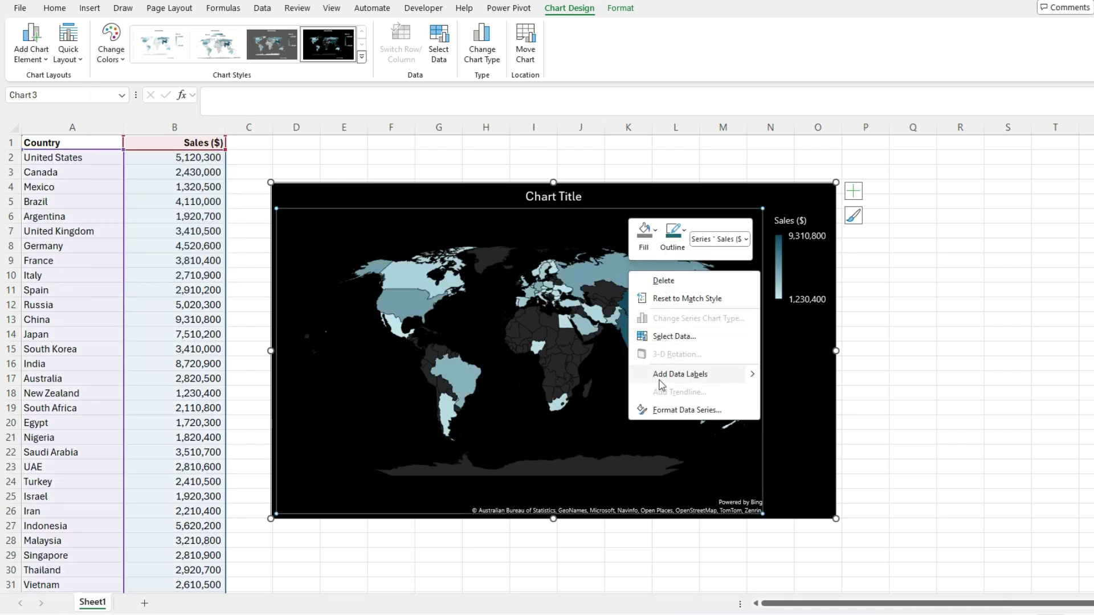
pyautogui.click(675, 410)
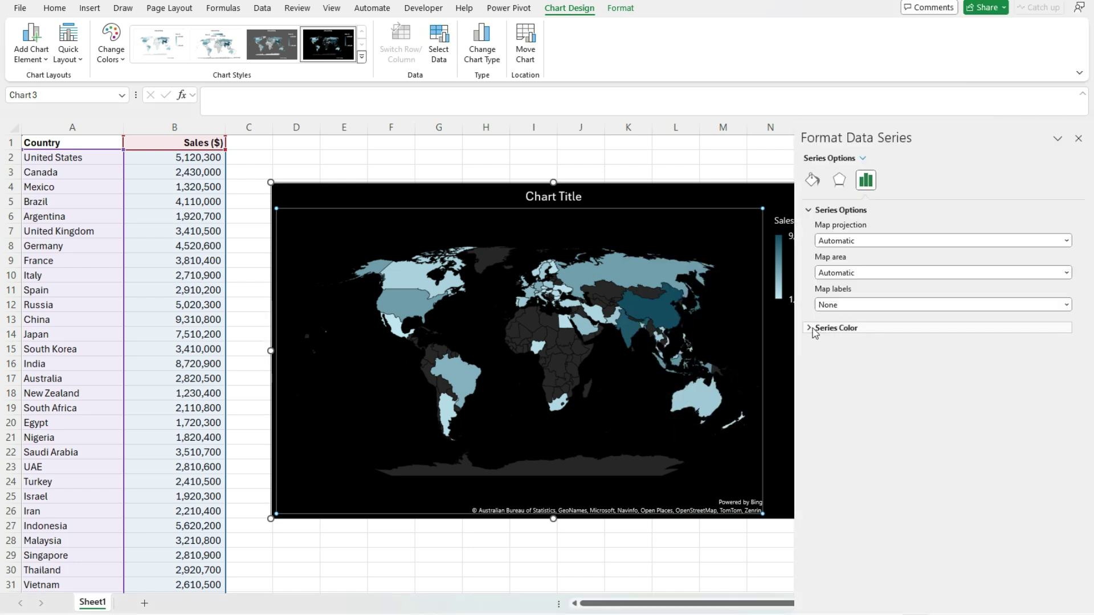
pyautogui.click(830, 329)
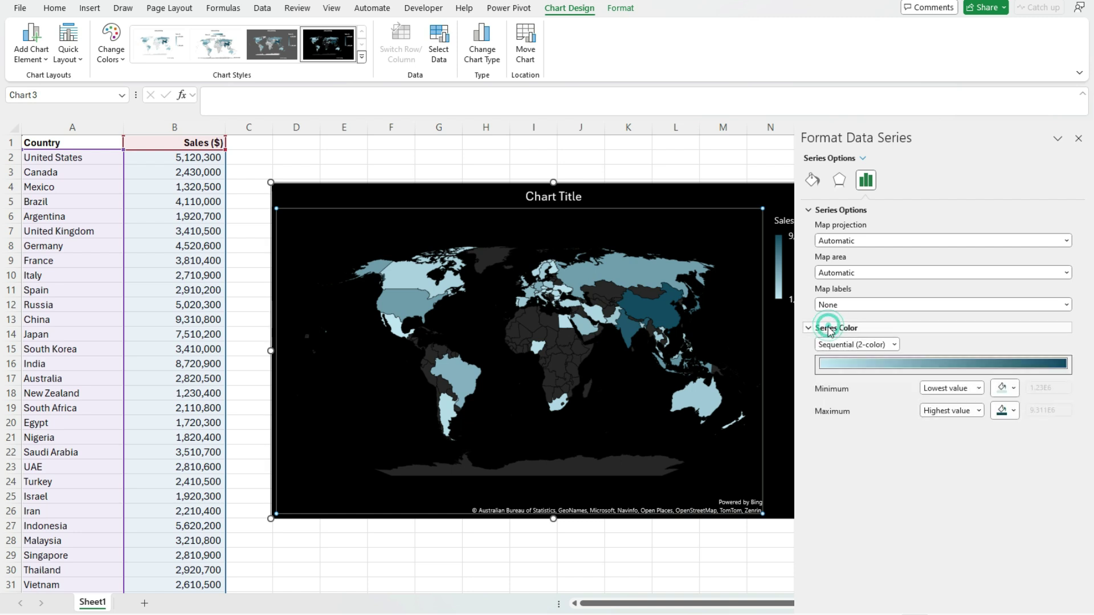
pyautogui.click(890, 346)
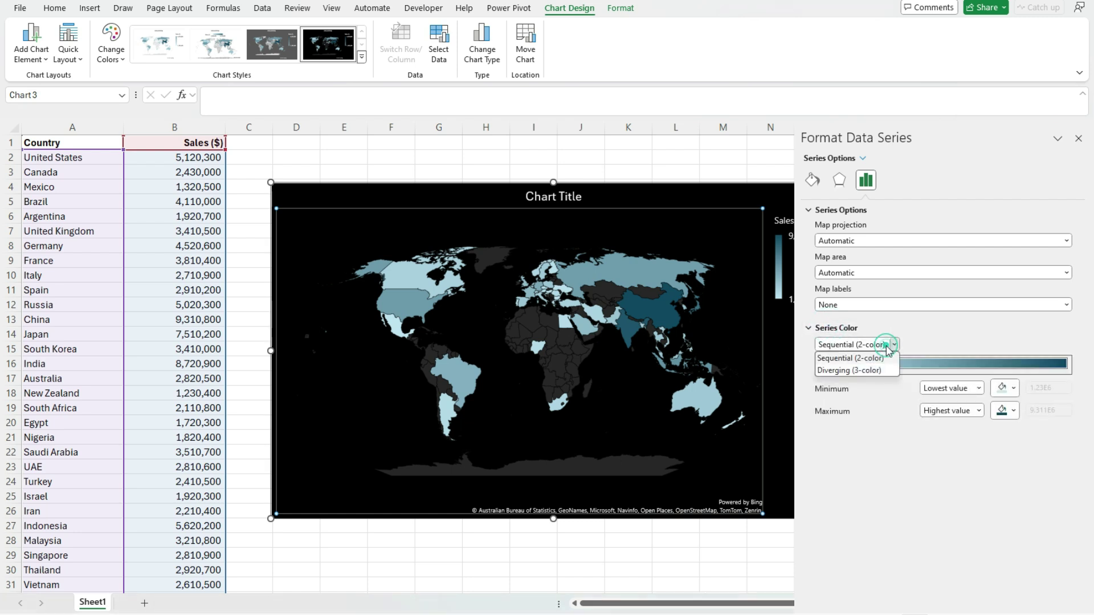
pyautogui.click(865, 375)
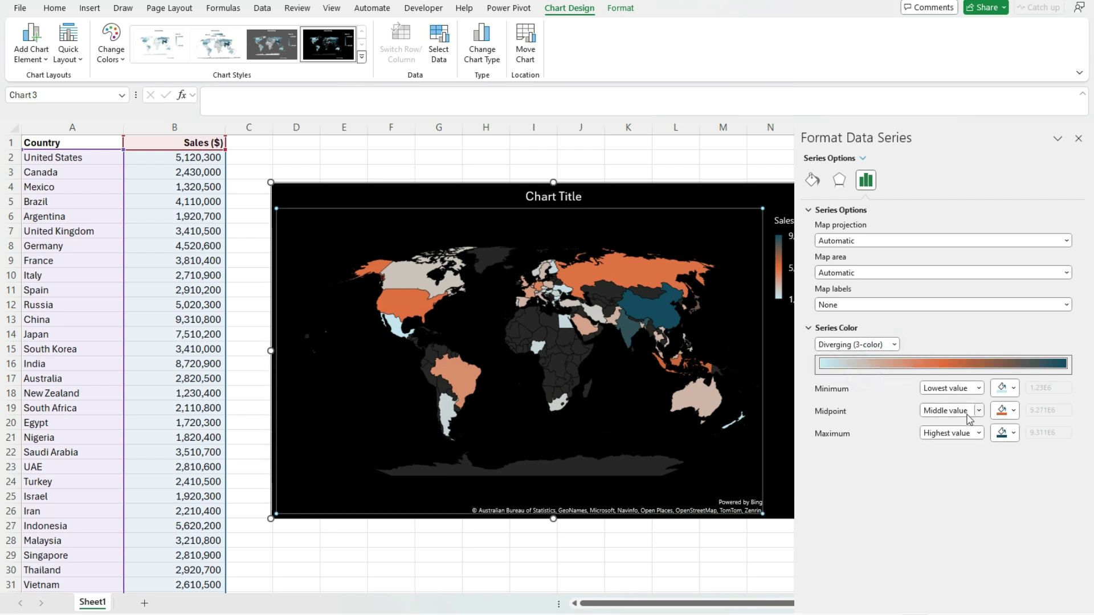
# - Set the minimum and midpoint colours to light green and the maximum to green
pyautogui.click(1003, 388)
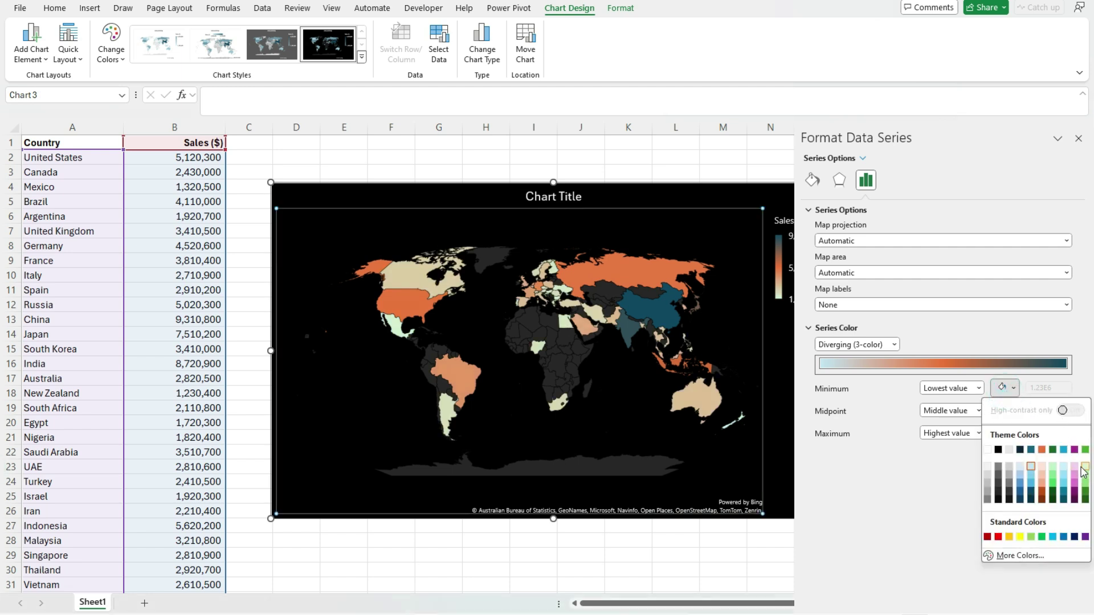
pyautogui.click(1084, 470)
pyautogui.click(1003, 410)
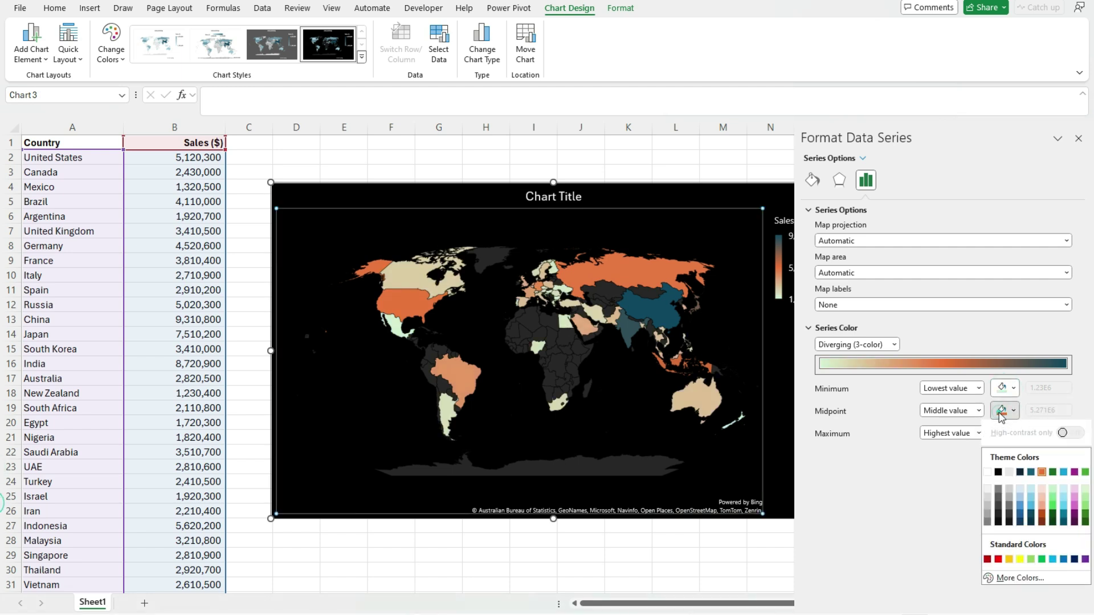
pyautogui.click(1083, 494)
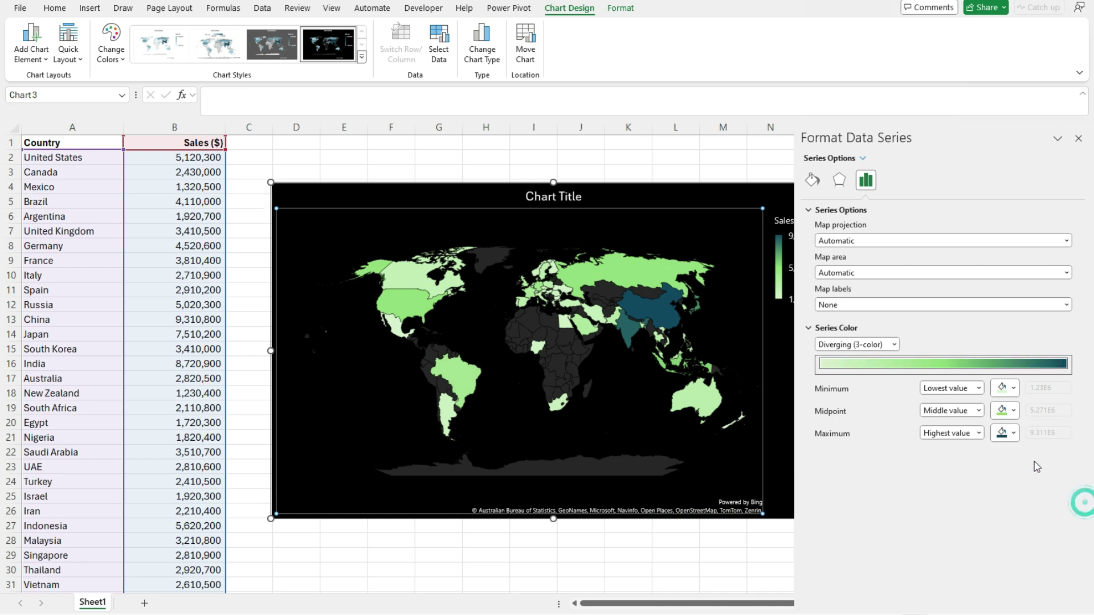
pyautogui.click(1013, 434)
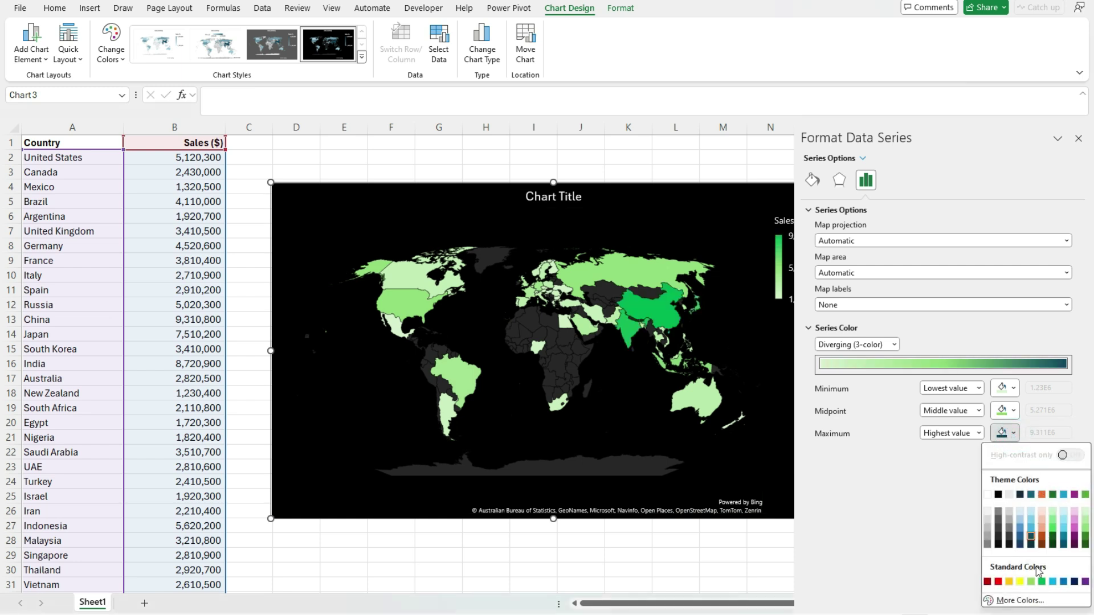
pyautogui.click(1042, 582)
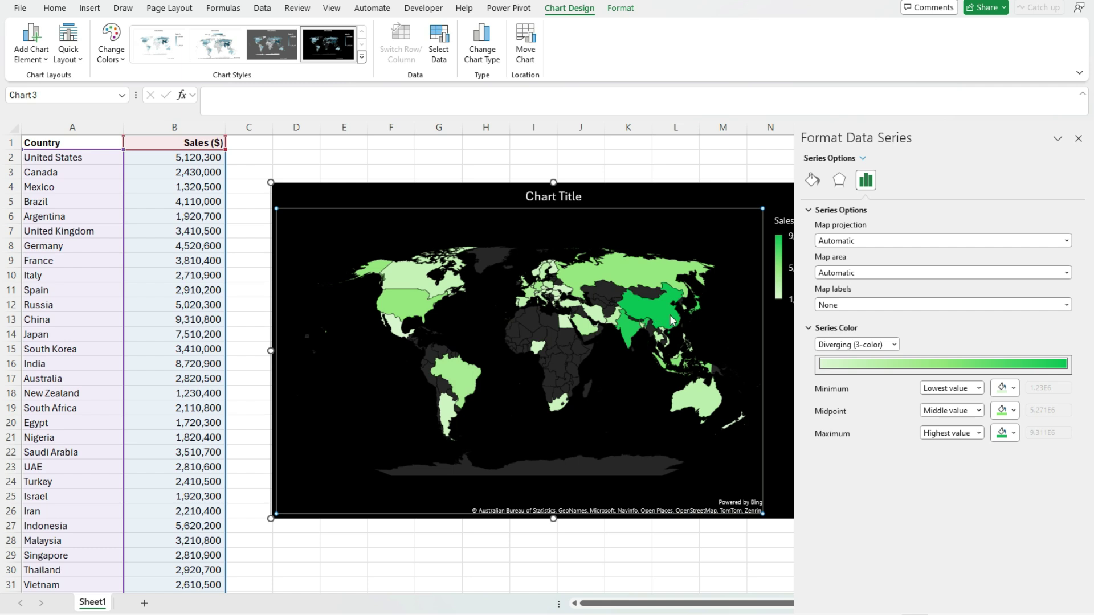
pyautogui.moveTo(668, 320)
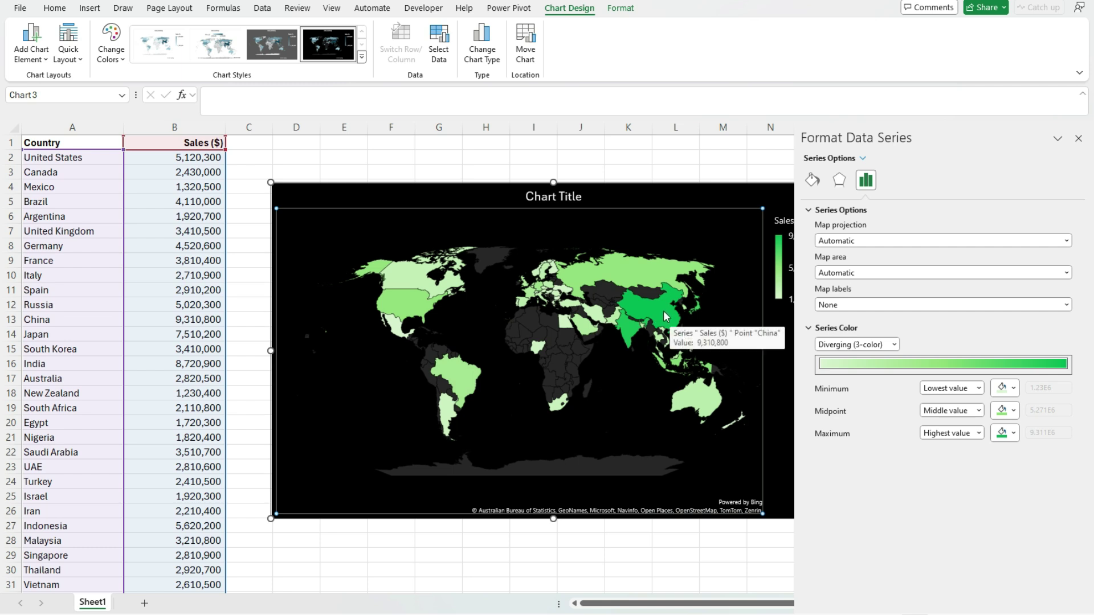
pyautogui.moveTo(591, 283)
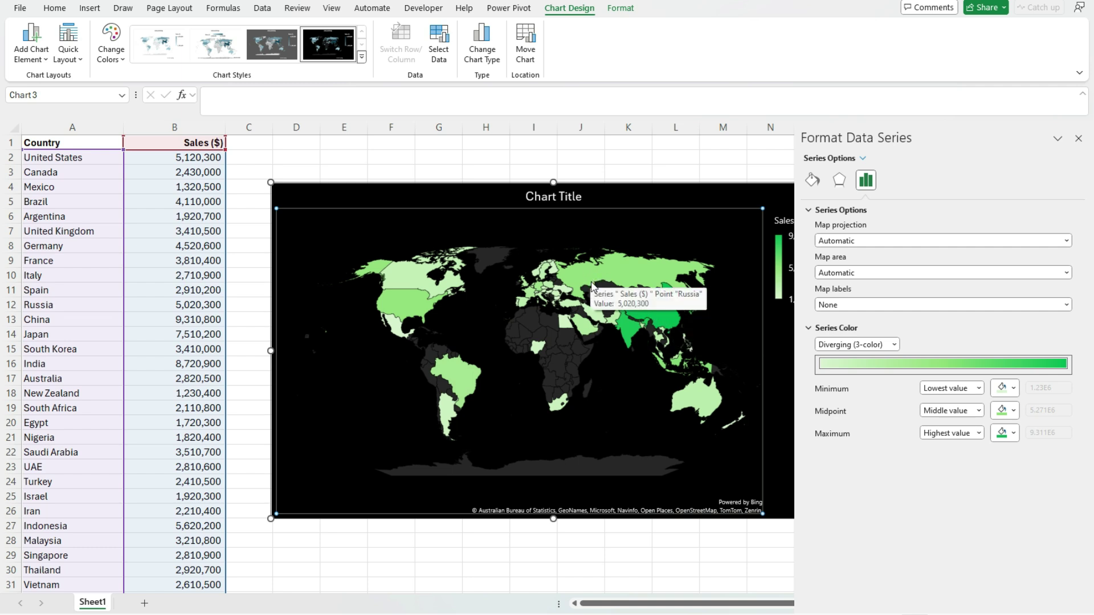
pyautogui.moveTo(583, 326)
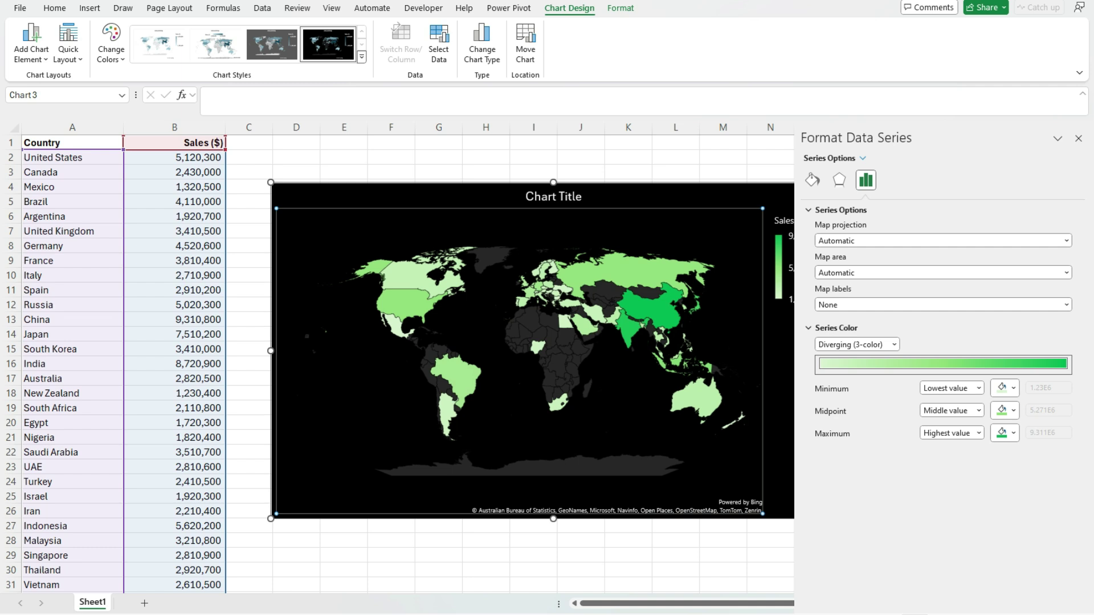
pyautogui.click(892, 241)
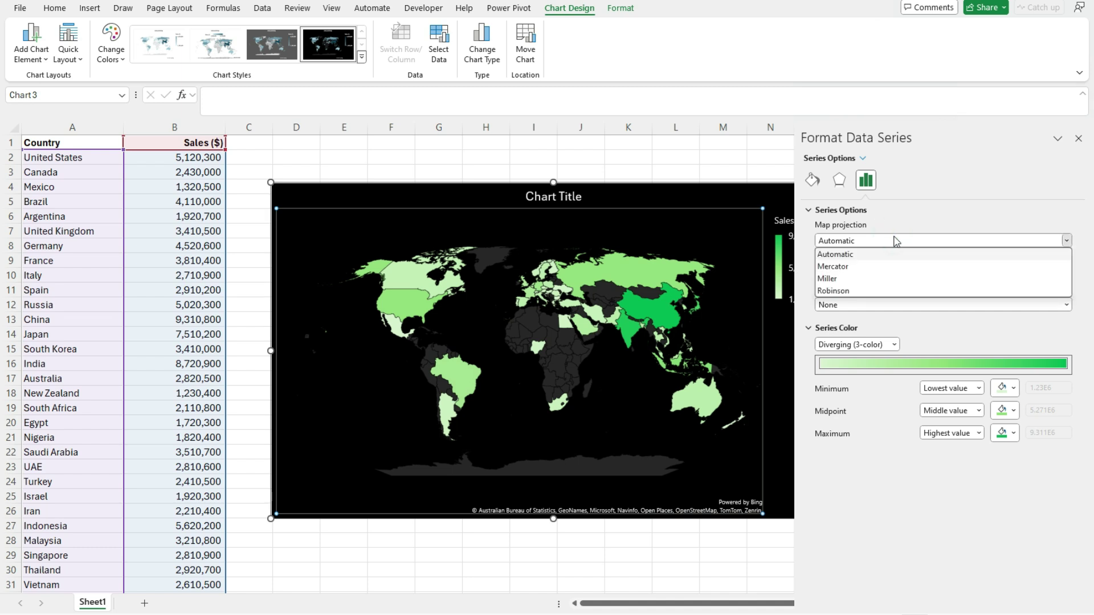
# - Try Mercator, Miller and Robinson projections, then set Map projection to Automatic
pyautogui.click(868, 266)
pyautogui.click(874, 244)
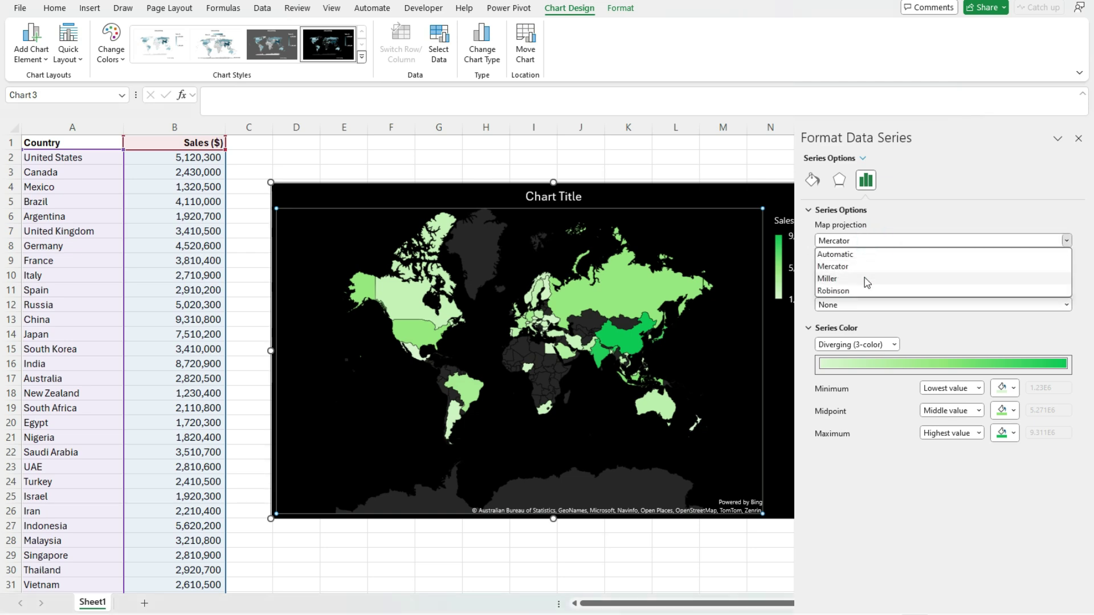
pyautogui.click(866, 279)
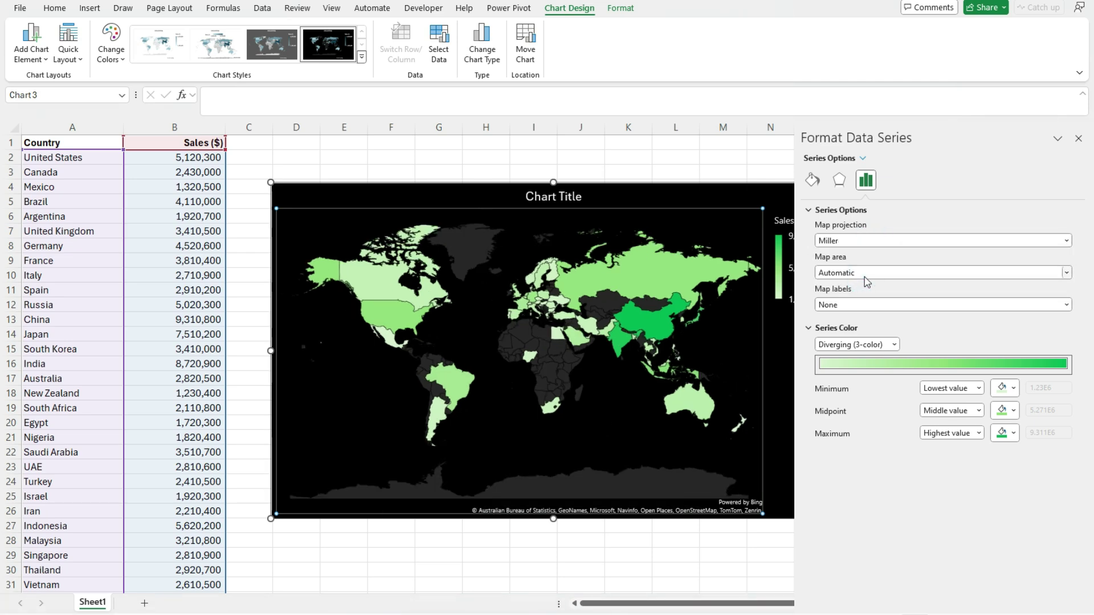
pyautogui.click(875, 241)
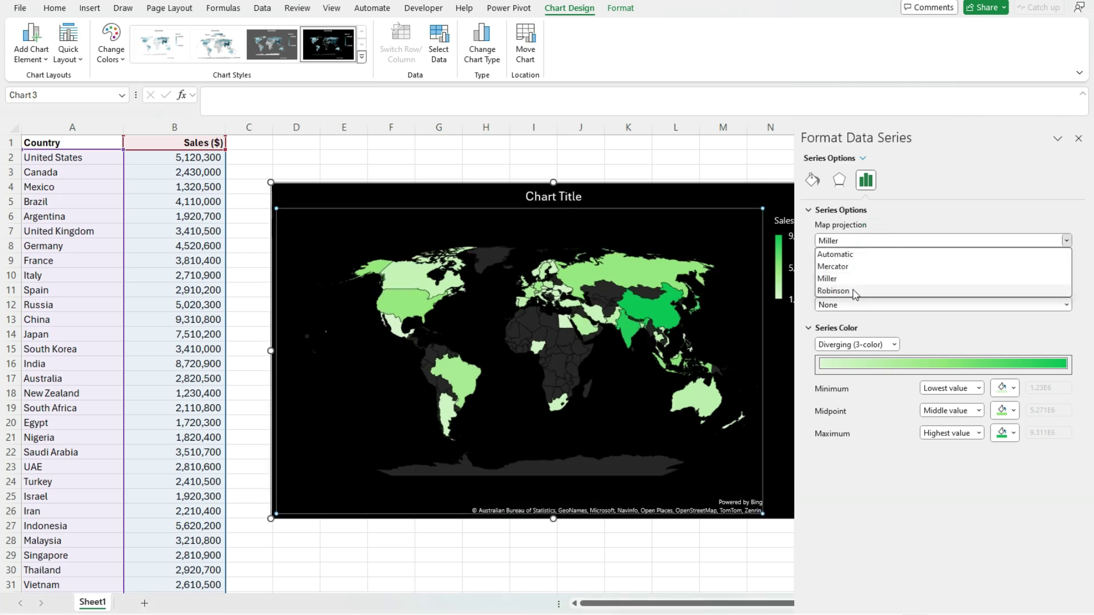
pyautogui.click(854, 286)
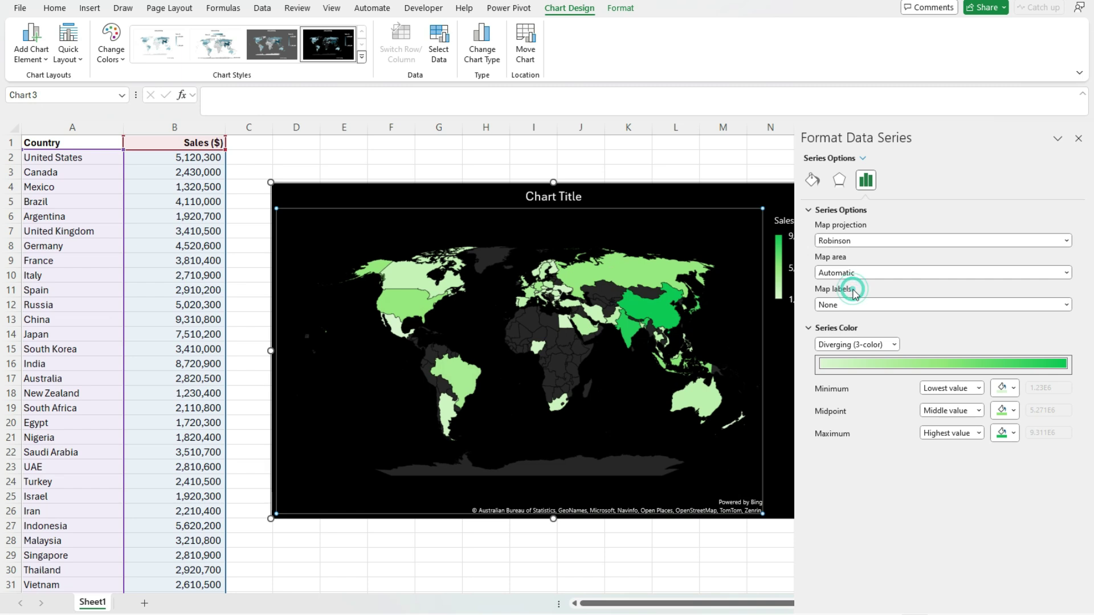
pyautogui.click(849, 242)
pyautogui.click(850, 257)
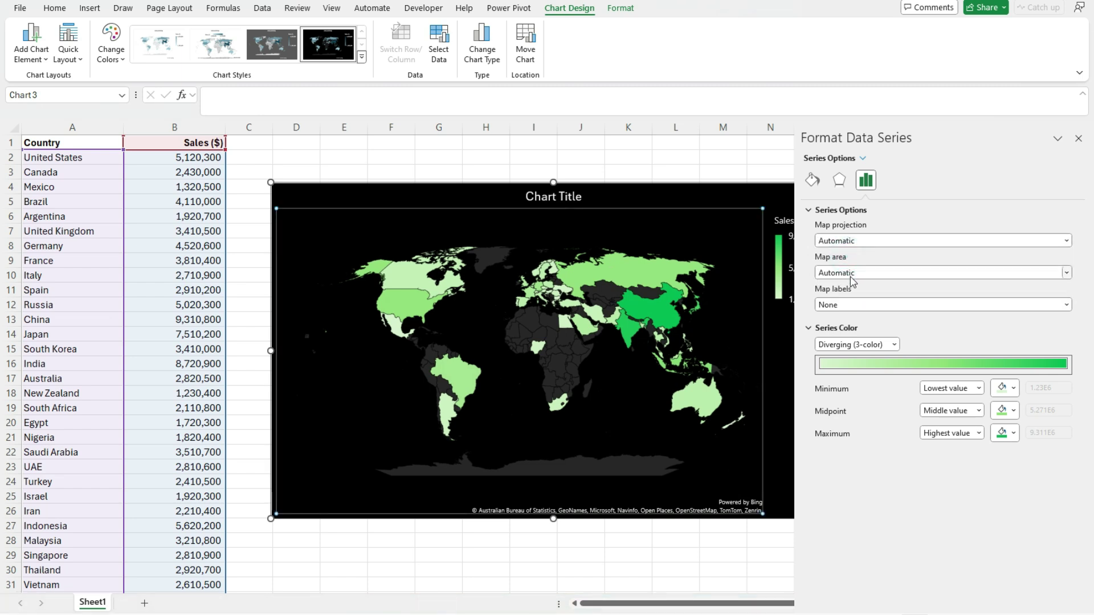
# - Compare the data-only and whole-world map area options, then set Map area back to Automatic
pyautogui.click(852, 275)
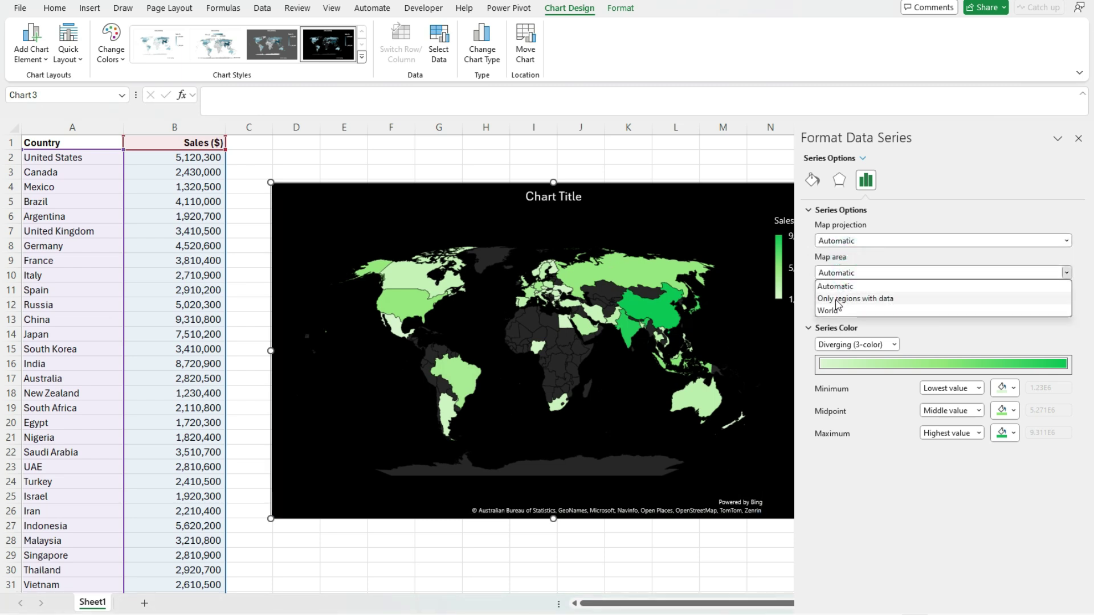
pyautogui.click(854, 298)
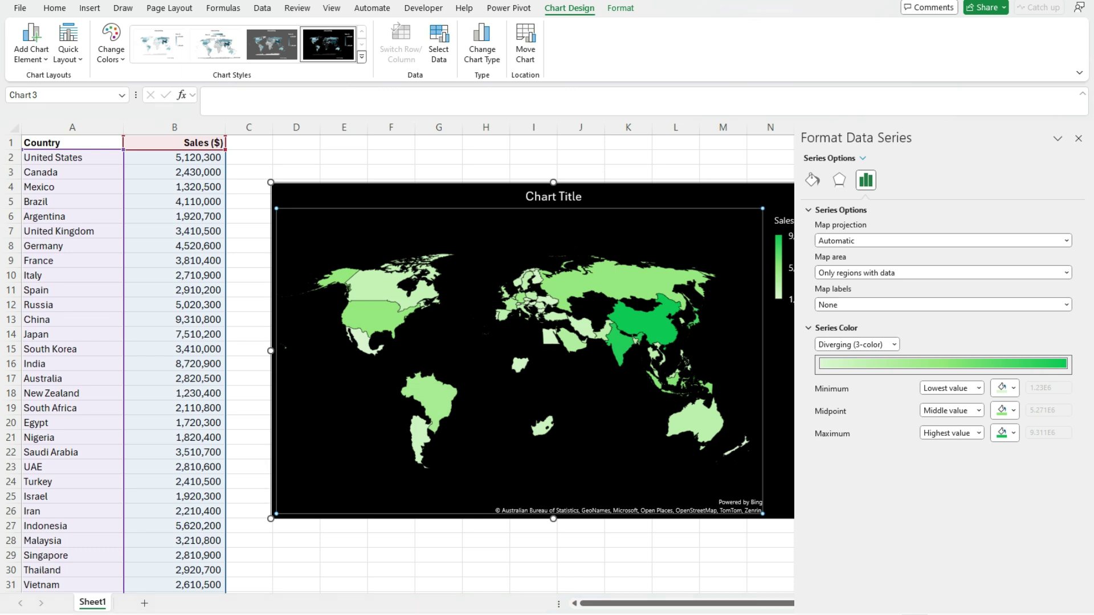
pyautogui.click(829, 272)
pyautogui.click(828, 308)
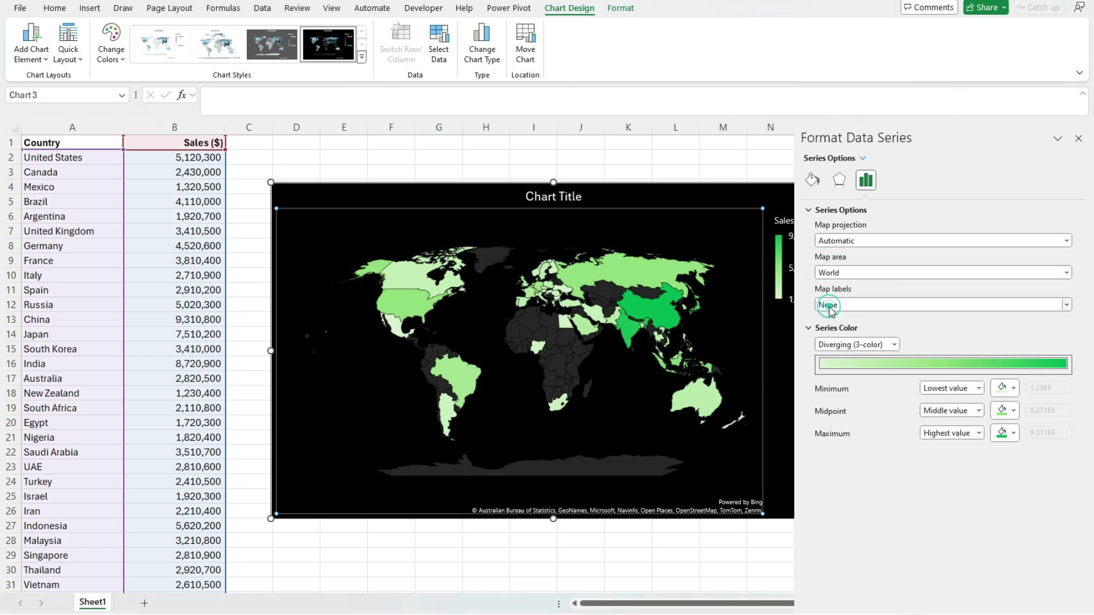
pyautogui.click(859, 275)
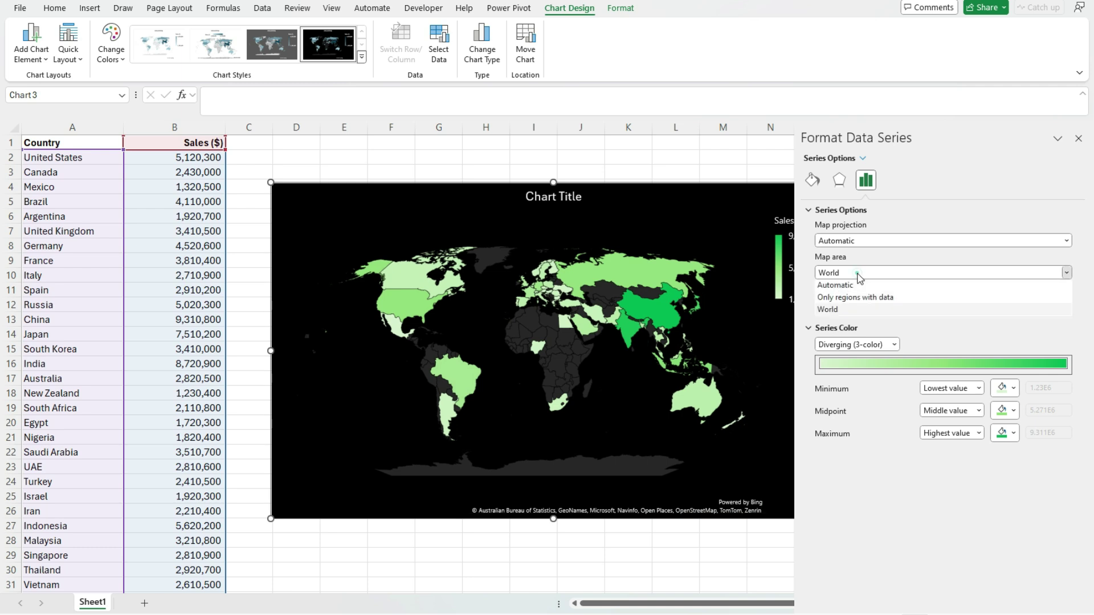
pyautogui.click(853, 285)
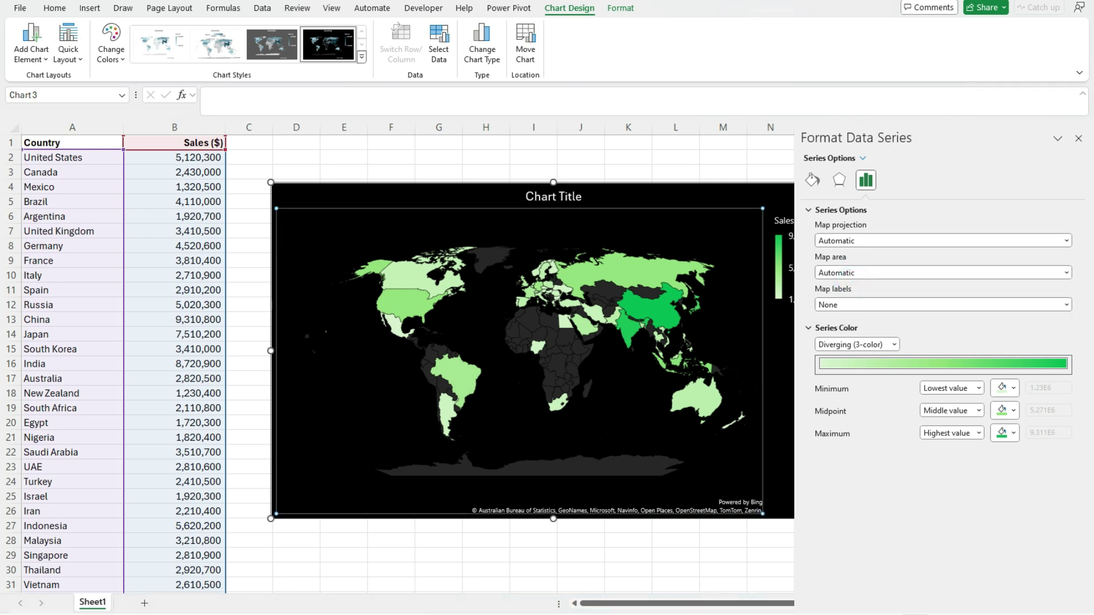
# - Preview Best fit only and Show all map labels, then set labels to None and deselect the chart
pyautogui.click(895, 305)
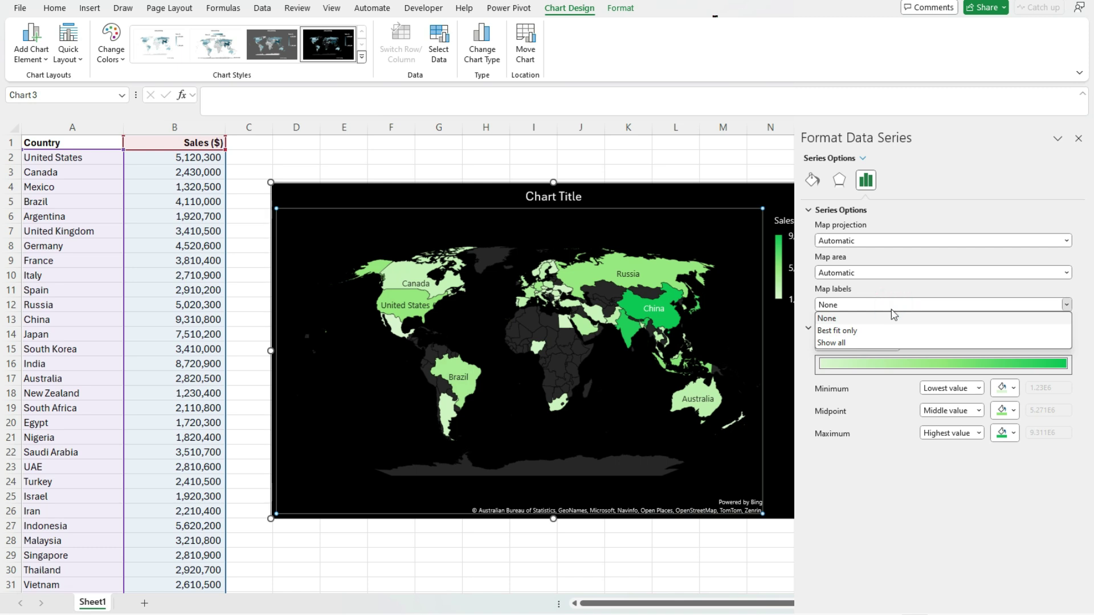
pyautogui.click(868, 331)
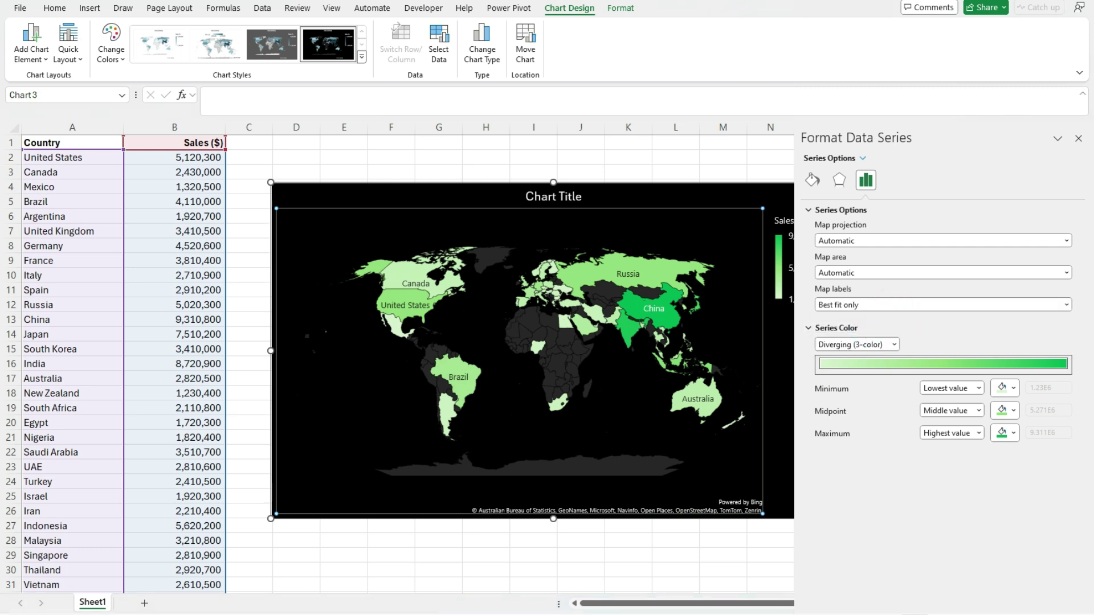
pyautogui.click(876, 305)
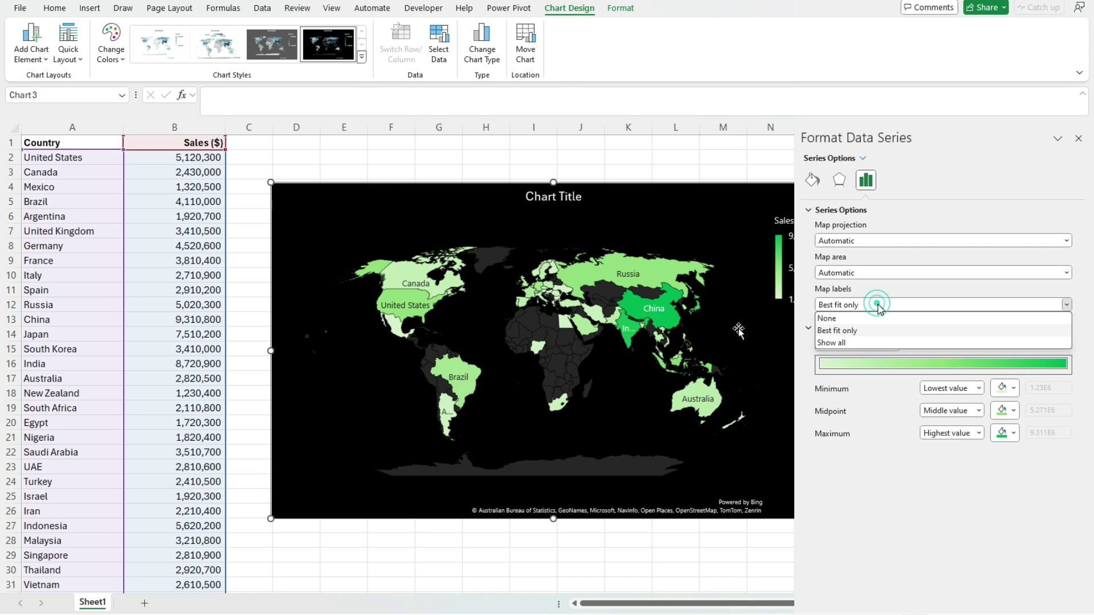
pyautogui.click(845, 343)
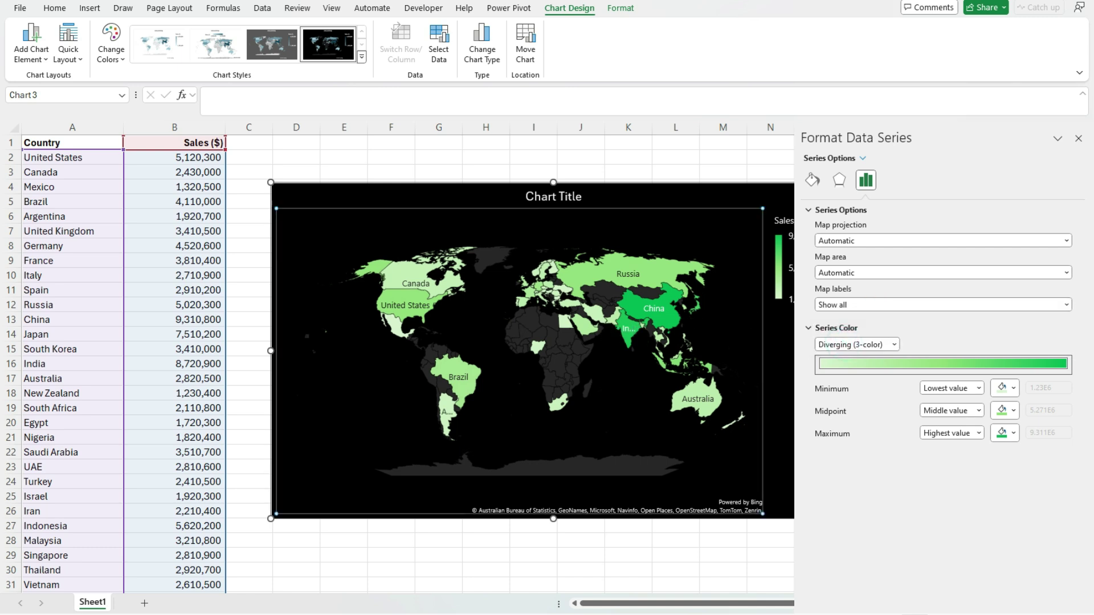
pyautogui.click(851, 304)
pyautogui.click(849, 319)
pyautogui.click(735, 176)
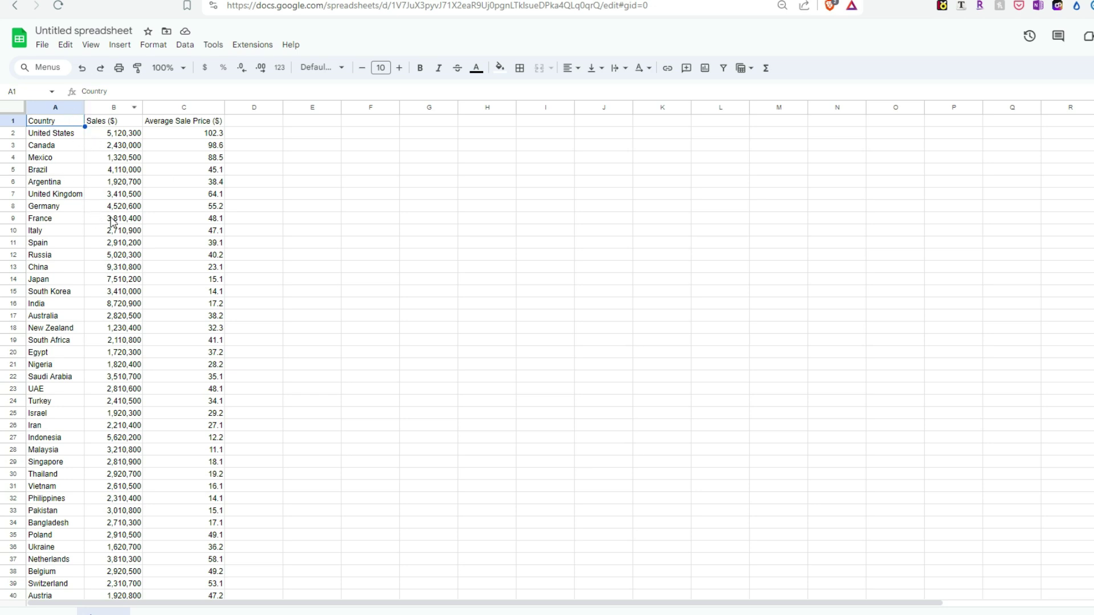
# - Extend the selection to A1:B51 and insert a chart from the Country and Sales data
pyautogui.scroll(-7, 110, 320)
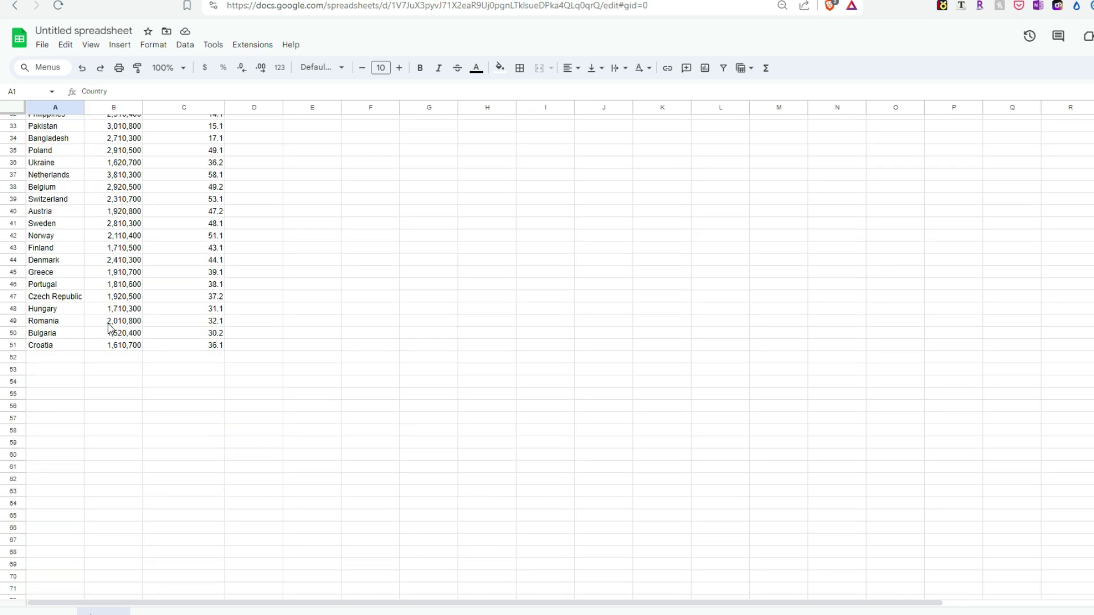
pyautogui.keyDown('shift'); pyautogui.click(115, 344); pyautogui.keyUp('shift')
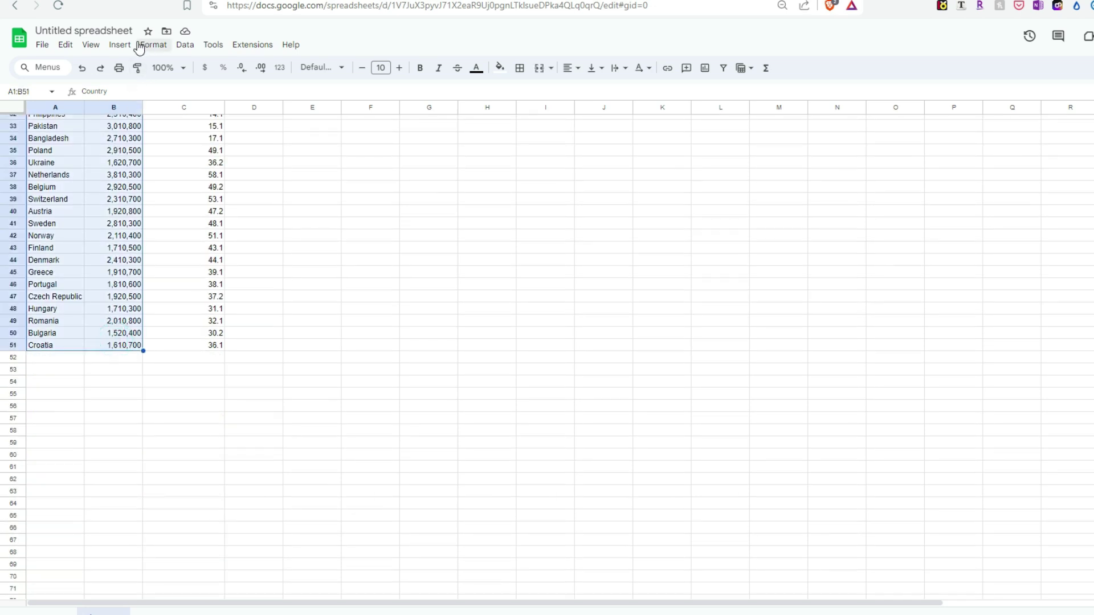
pyautogui.click(120, 44)
pyautogui.click(163, 178)
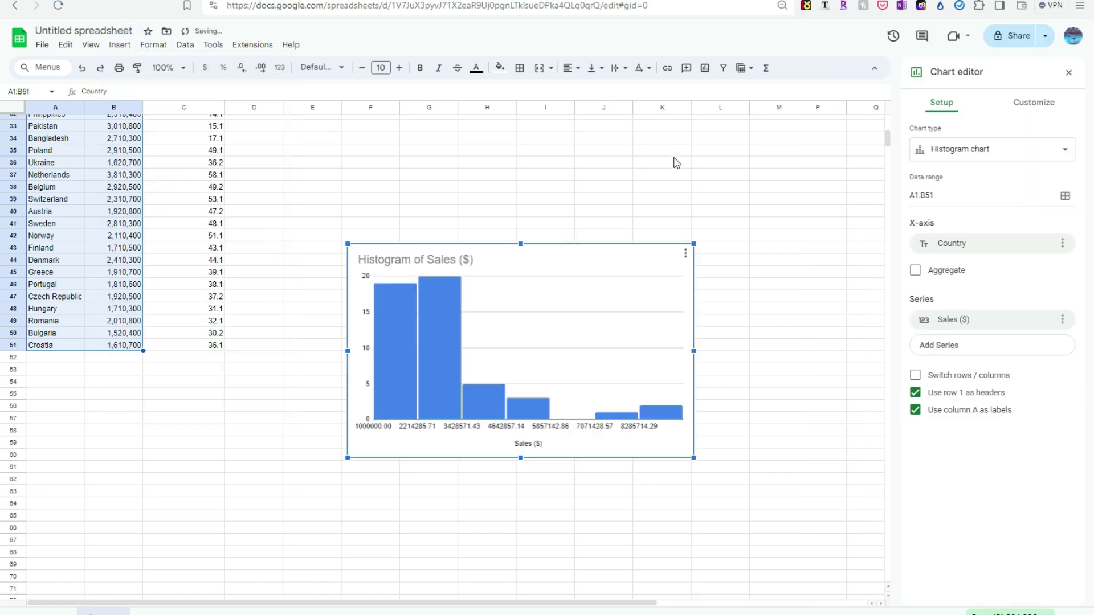
# - Change the chart type to Geo chart, then move it up-left and enlarge it
pyautogui.click(979, 147)
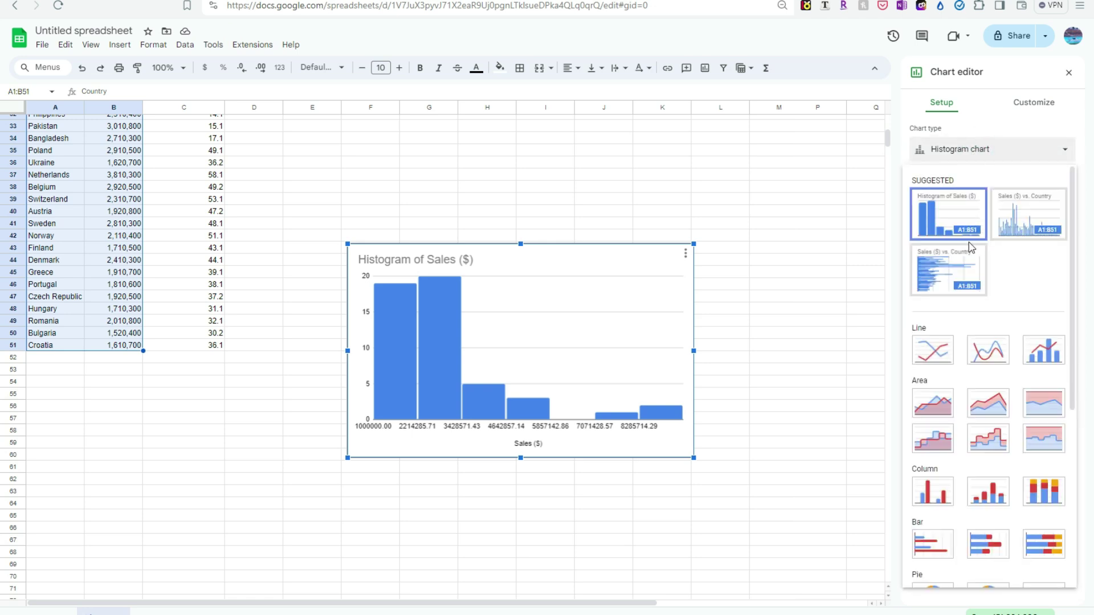
pyautogui.scroll(-5, 977, 245)
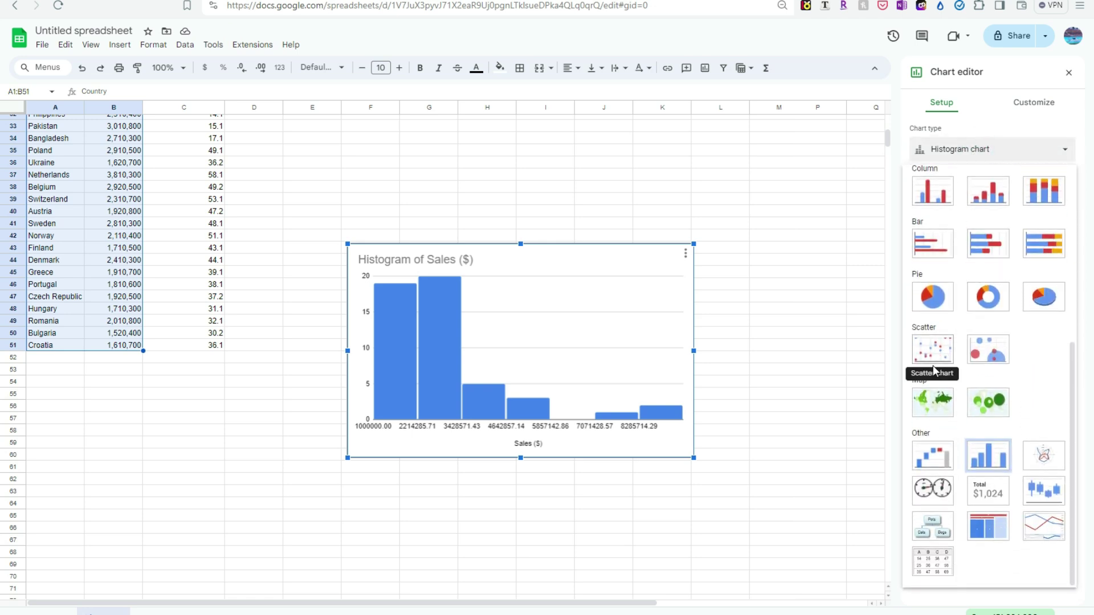
pyautogui.click(930, 405)
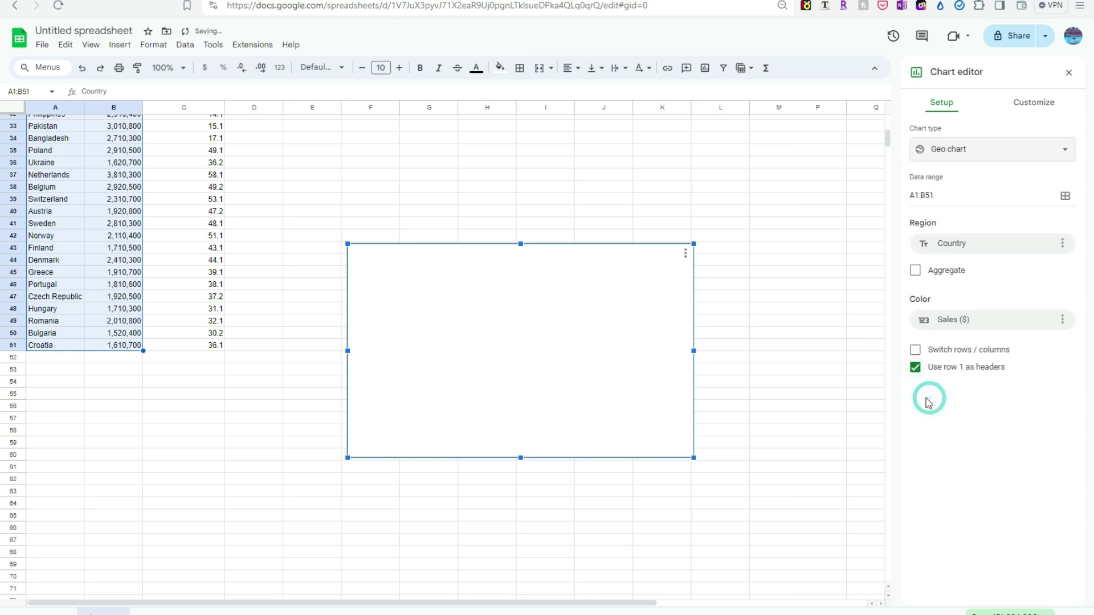
pyautogui.moveTo(375, 273); pyautogui.dragTo(292, 207)
pyautogui.moveTo(612, 391); pyautogui.dragTo(793, 528)
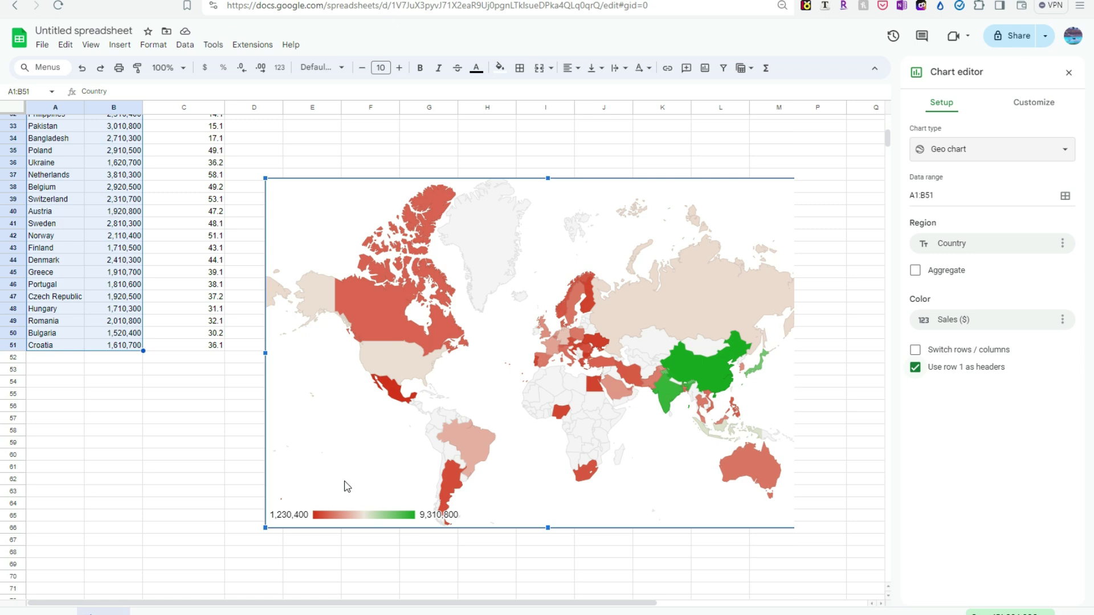
# - Expand Chart style and Geo settings on the Customize tab, showing region World with red-to-green colours
pyautogui.click(1014, 110)
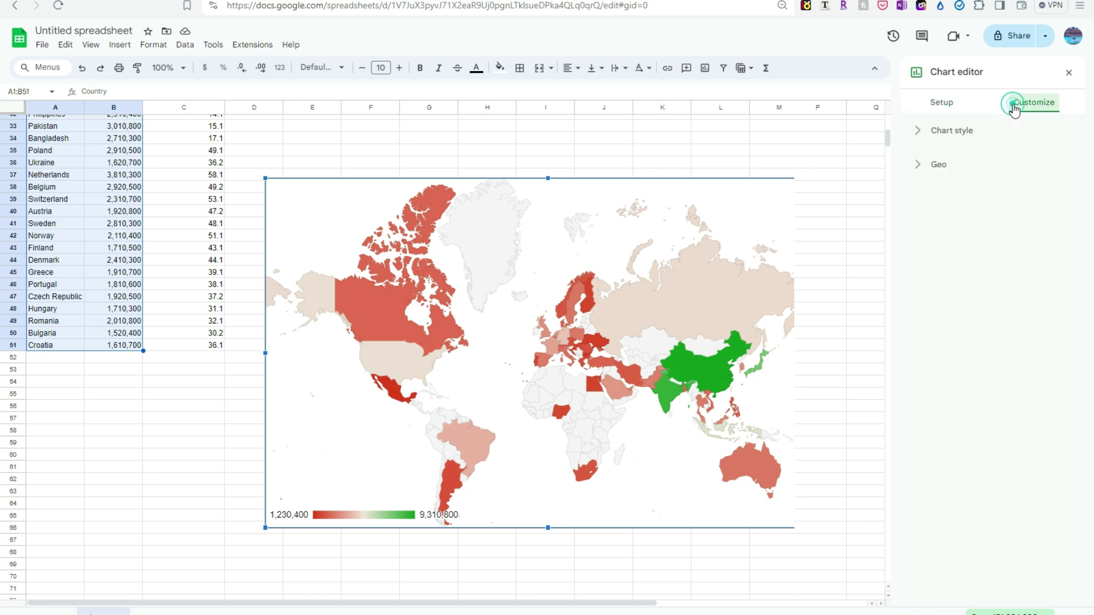
pyautogui.click(948, 132)
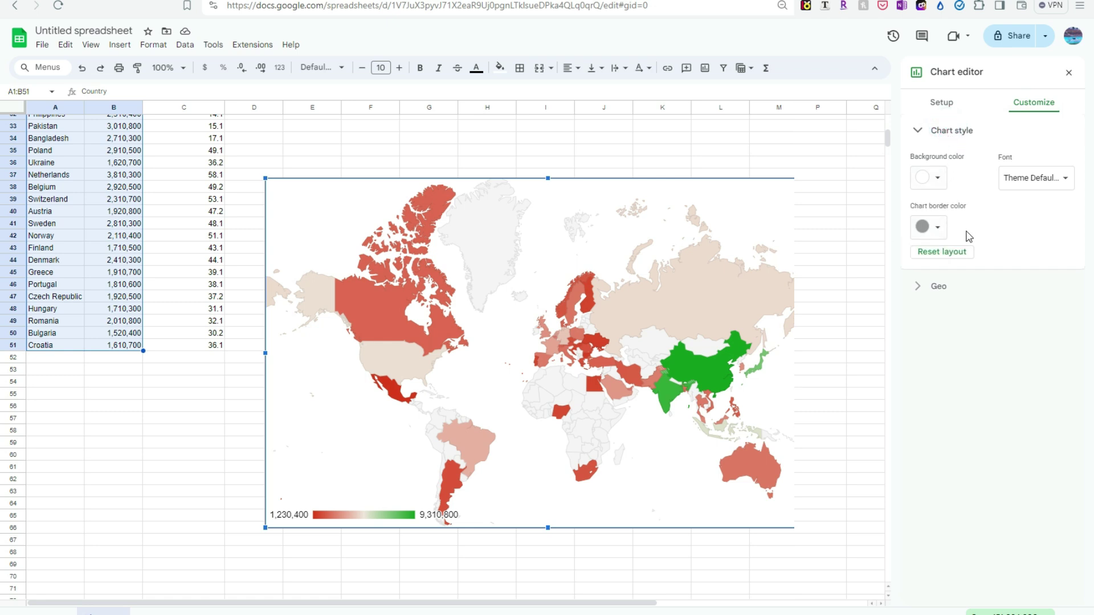
pyautogui.click(938, 286)
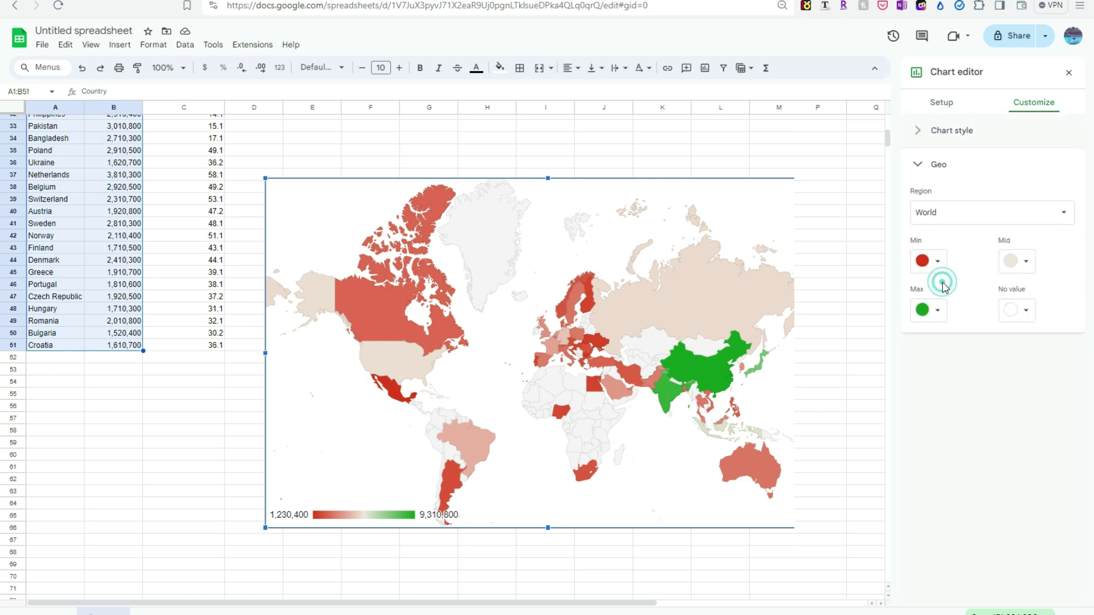
pyautogui.click(944, 221)
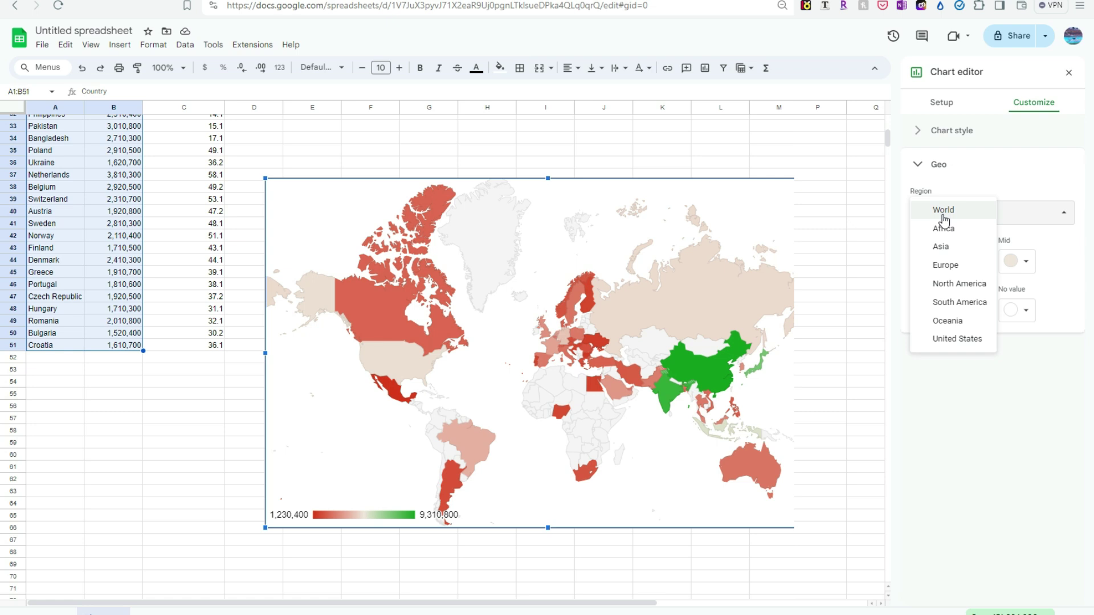
# - Set the map Region to North America, then South America, and finally Europe
pyautogui.click(962, 283)
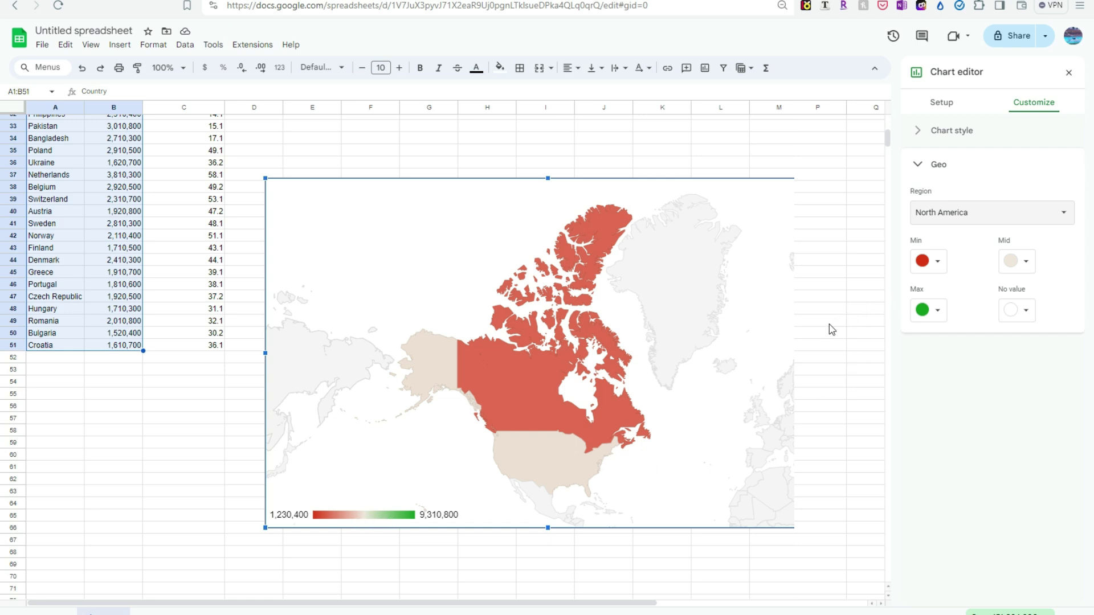
pyautogui.click(1003, 213)
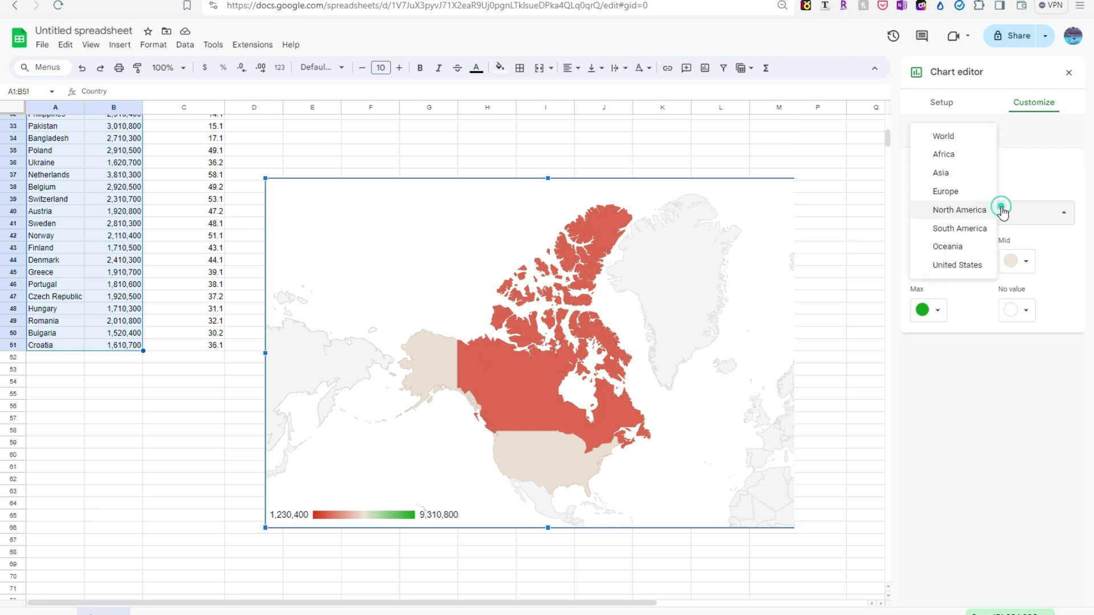
pyautogui.click(975, 228)
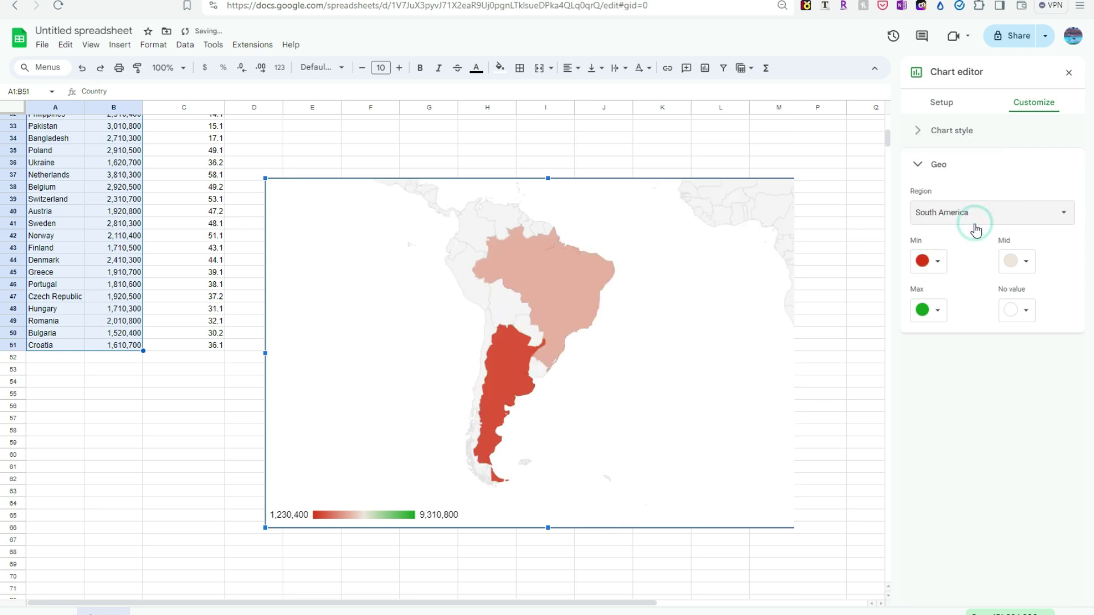
pyautogui.click(977, 219)
pyautogui.click(975, 175)
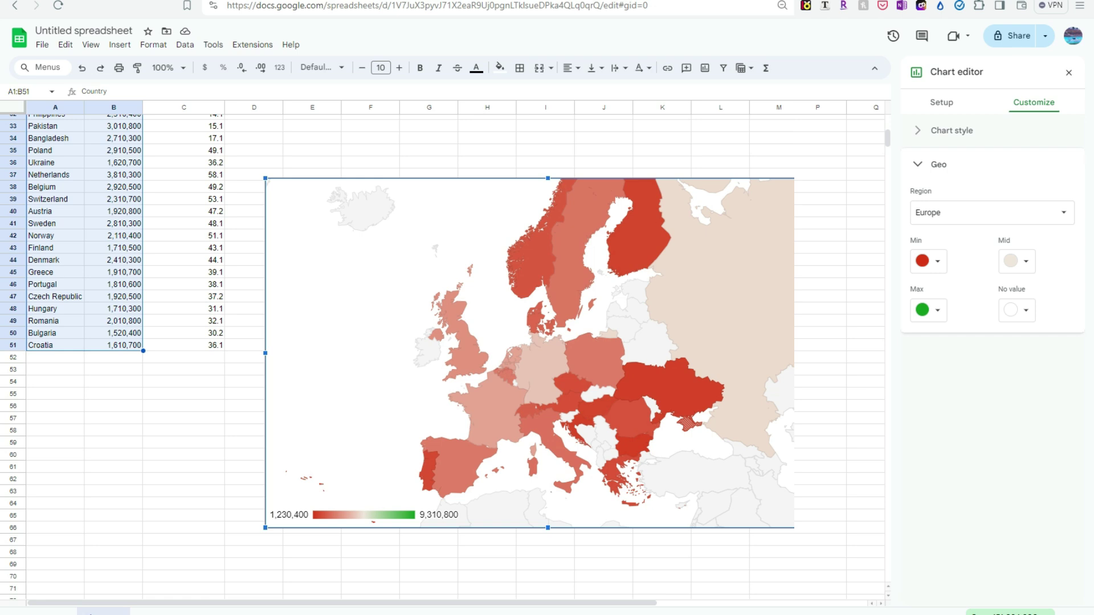
# - Change the chart type to a geo chart with markers
pyautogui.click(946, 104)
pyautogui.click(991, 150)
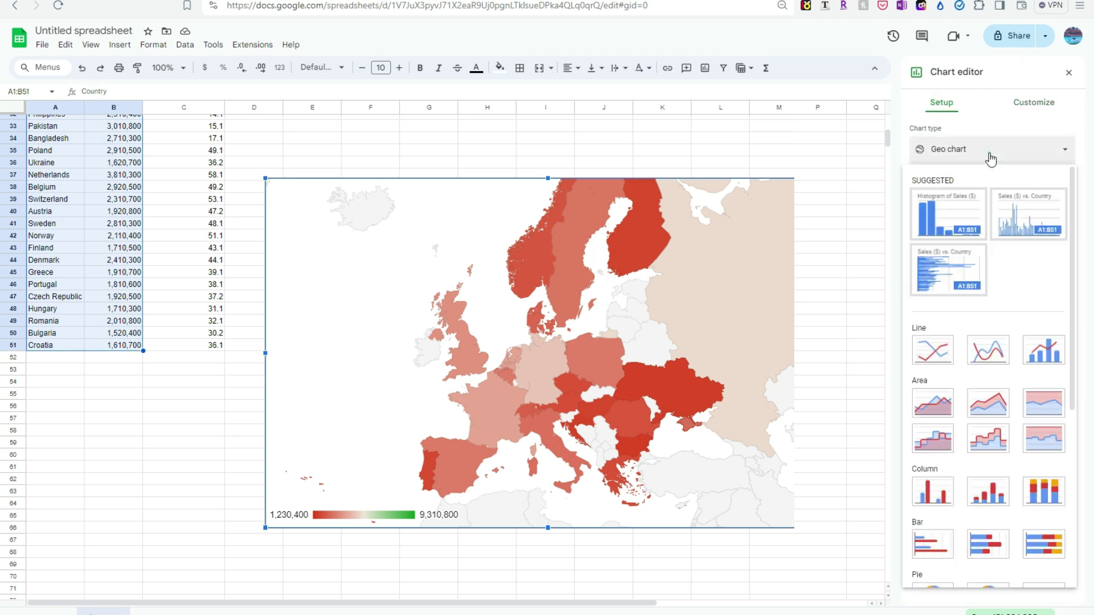
pyautogui.scroll(-5, 1003, 334)
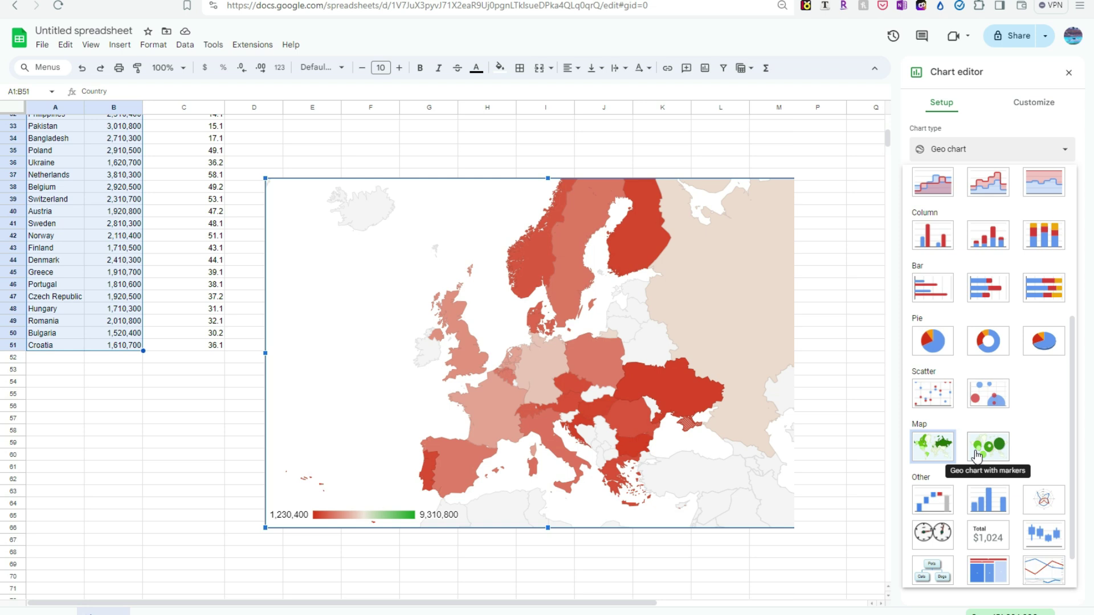
pyautogui.click(976, 454)
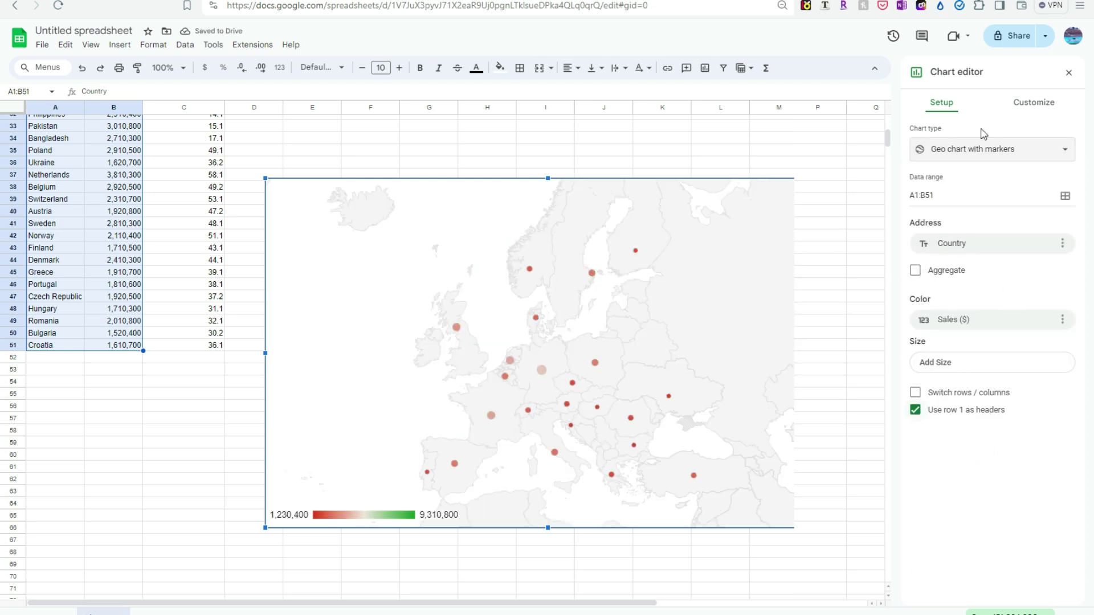
# - Set the geo chart's region to World
pyautogui.click(1017, 102)
pyautogui.click(968, 214)
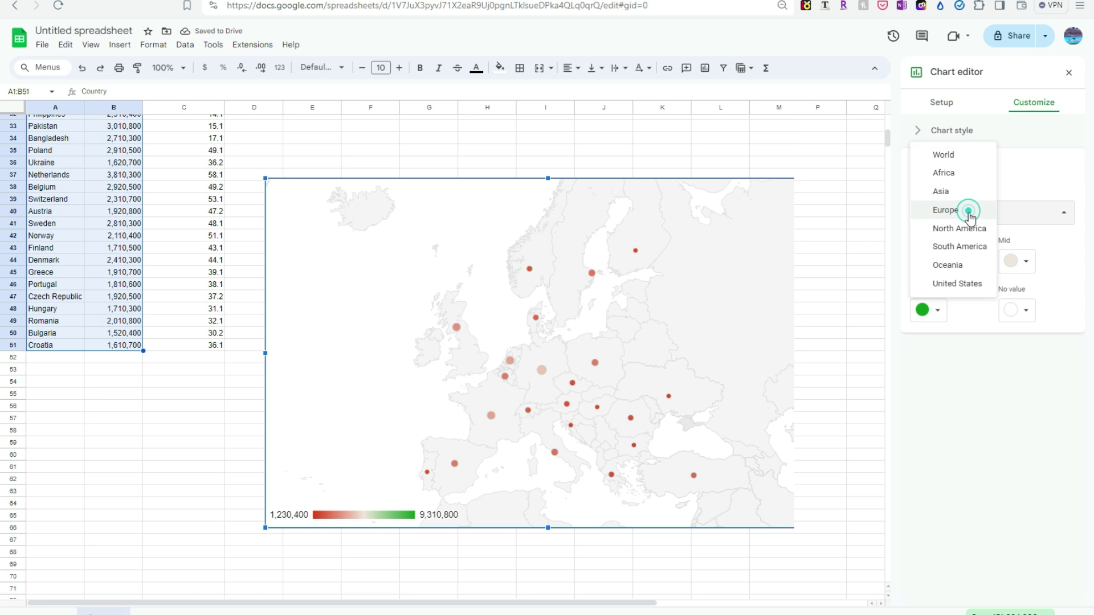
pyautogui.click(960, 155)
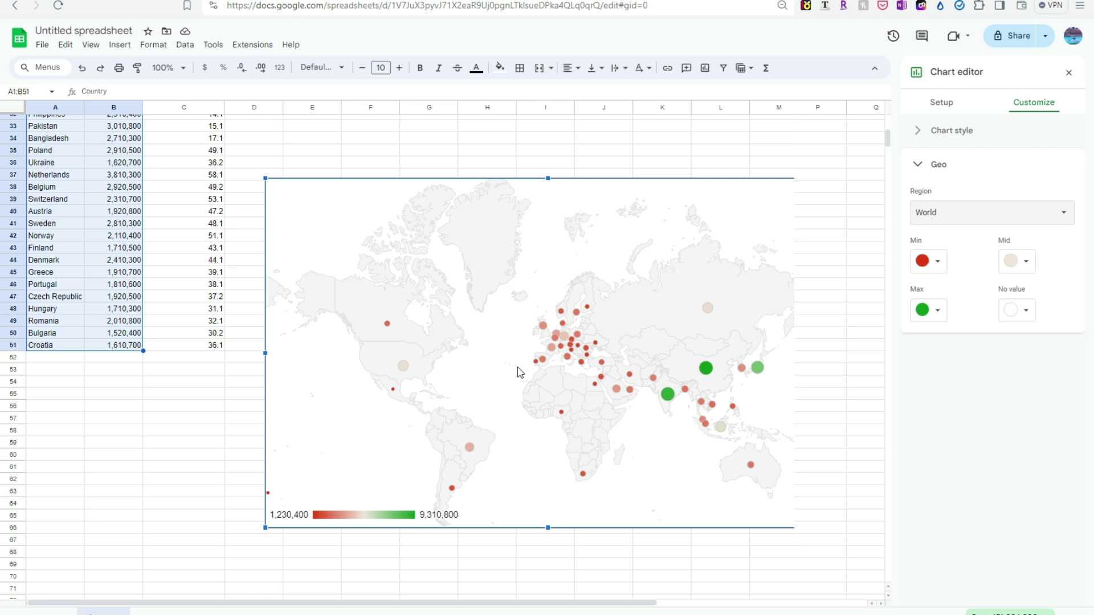
# - Extend the data range to A1:C51 and size markers by Average Sale Price ($)
pyautogui.click(941, 104)
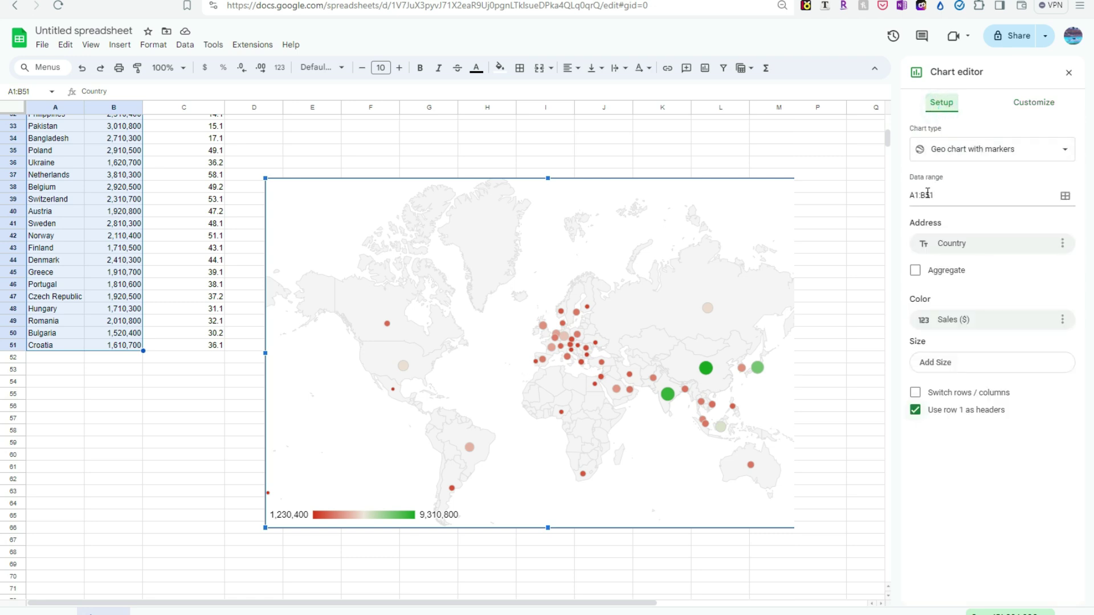
pyautogui.scroll(10, 163, 242)
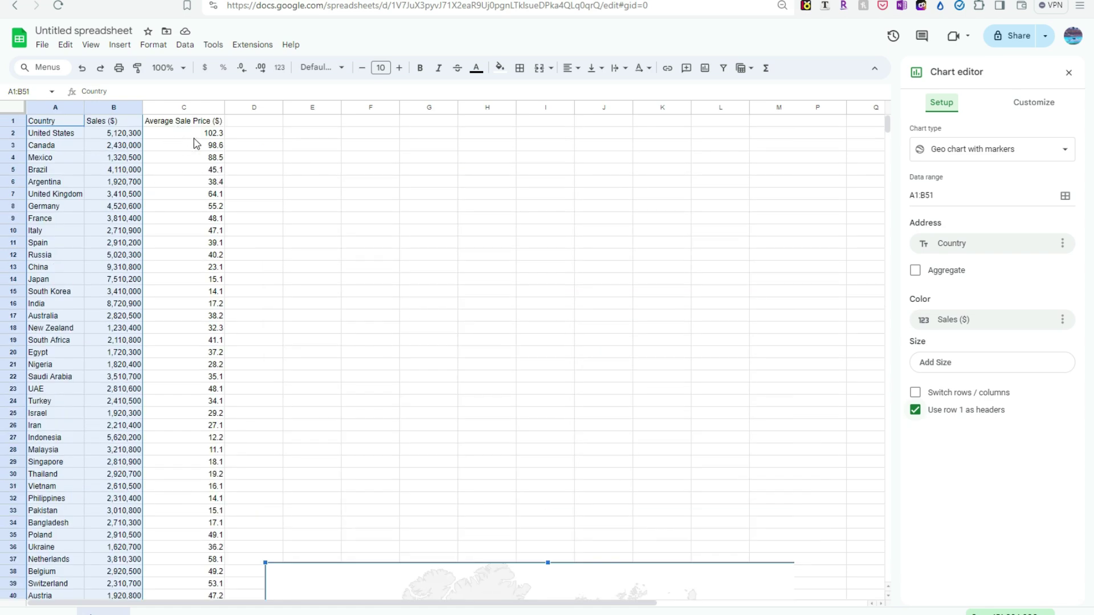
pyautogui.scroll(-9, 163, 265)
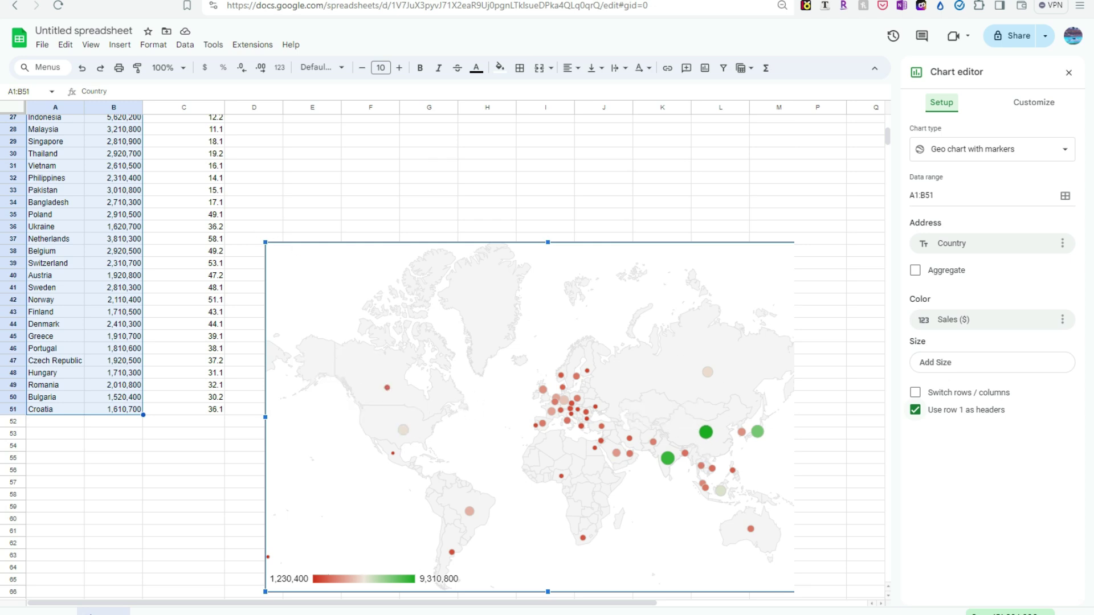
pyautogui.click(929, 195)
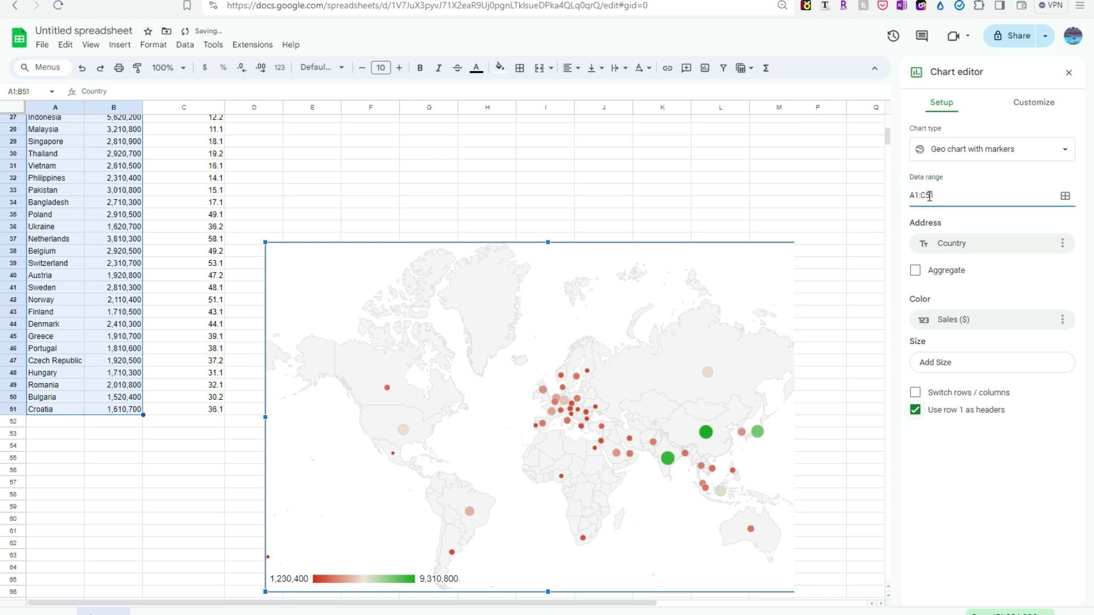
pyautogui.click(987, 368)
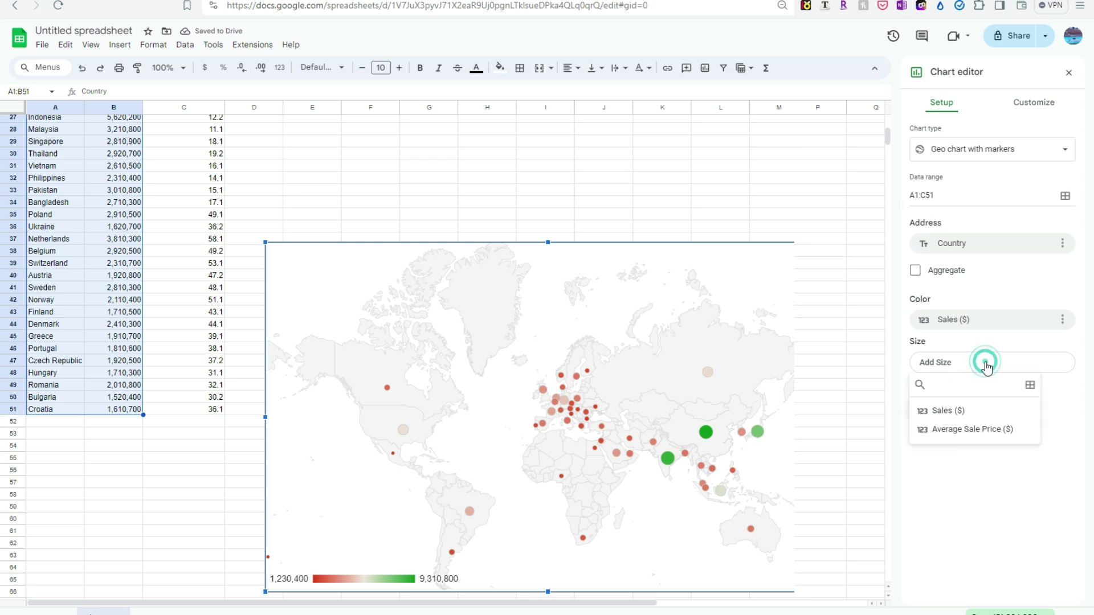
pyautogui.click(966, 430)
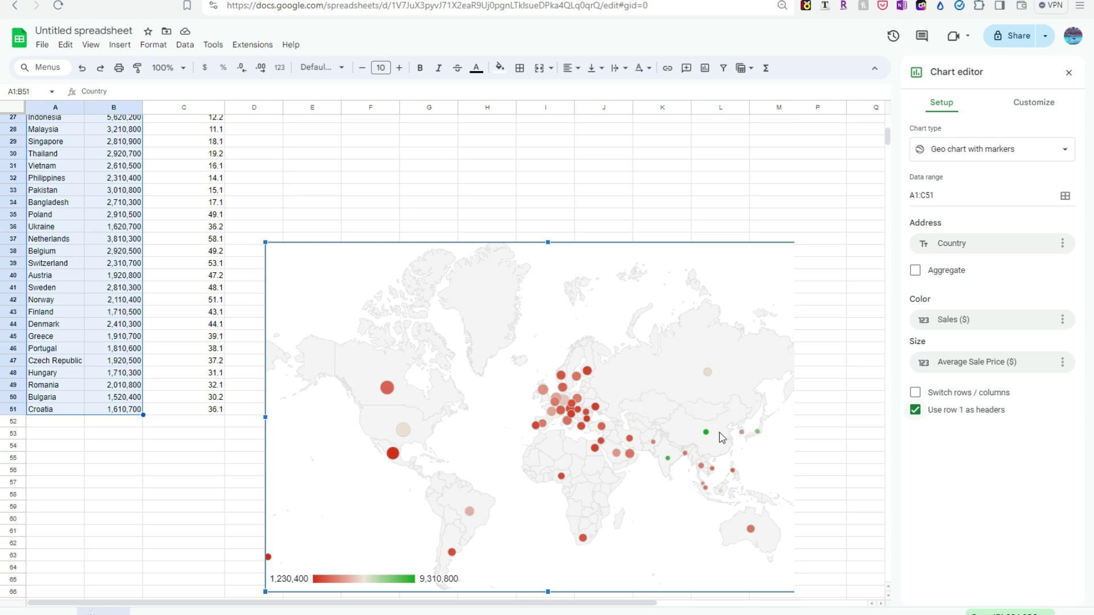
pyautogui.moveTo(706, 434)
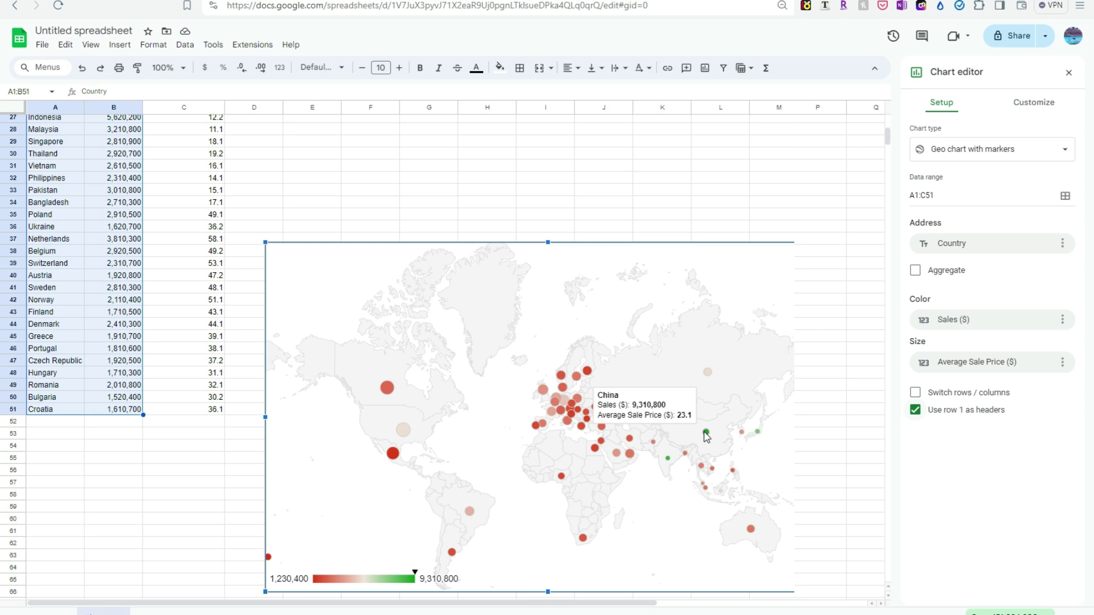
pyautogui.moveTo(390, 393)
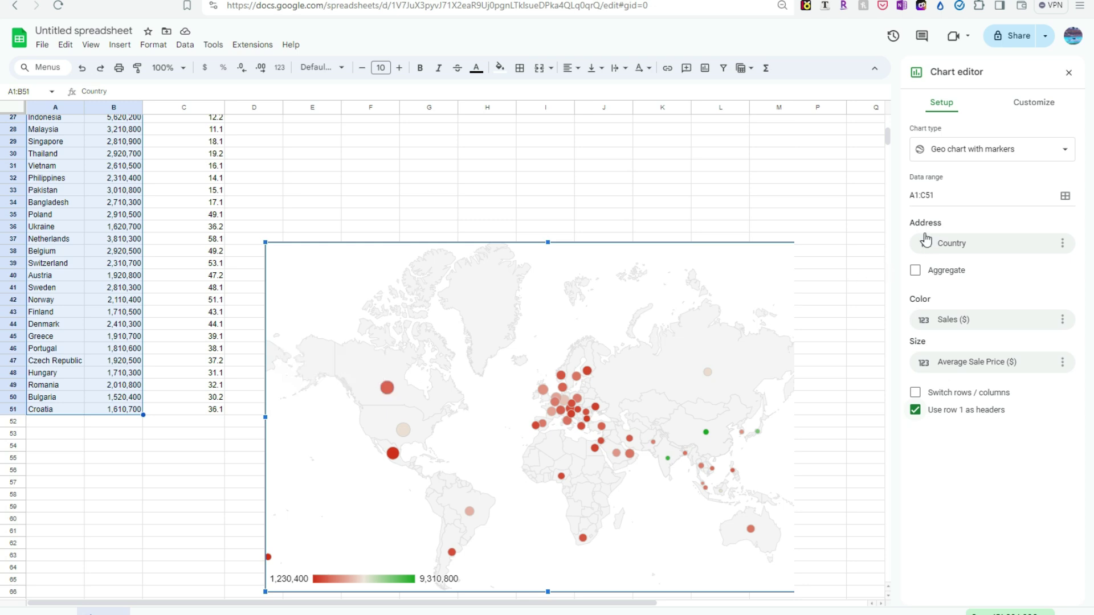
pyautogui.click(250, 214)
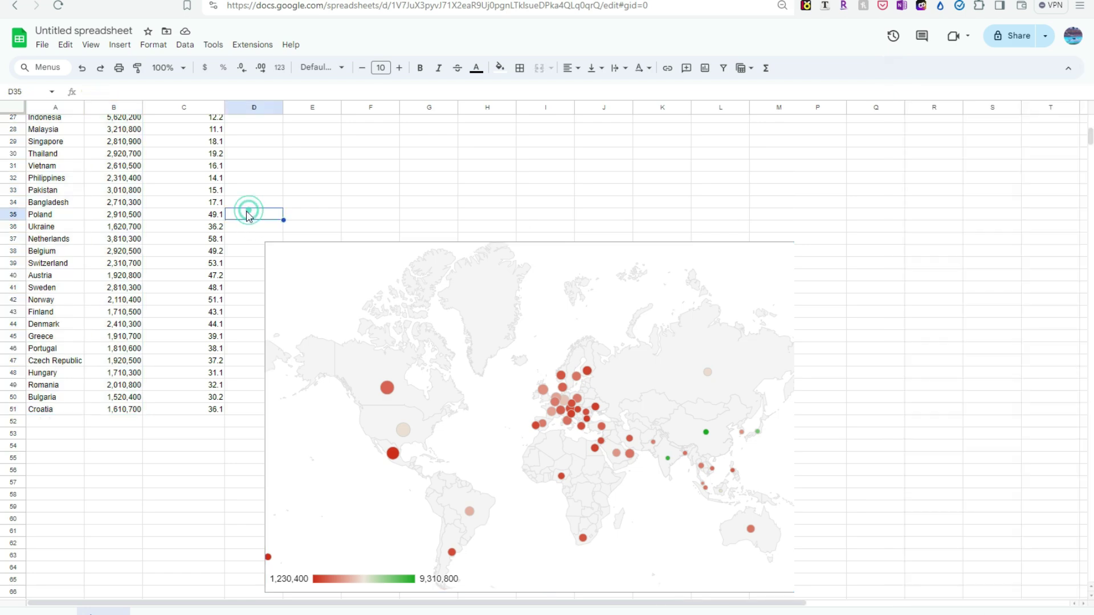
pyautogui.scroll(5, 249, 217)
pyautogui.click(59, 121)
pyautogui.scroll(-8, 180, 319)
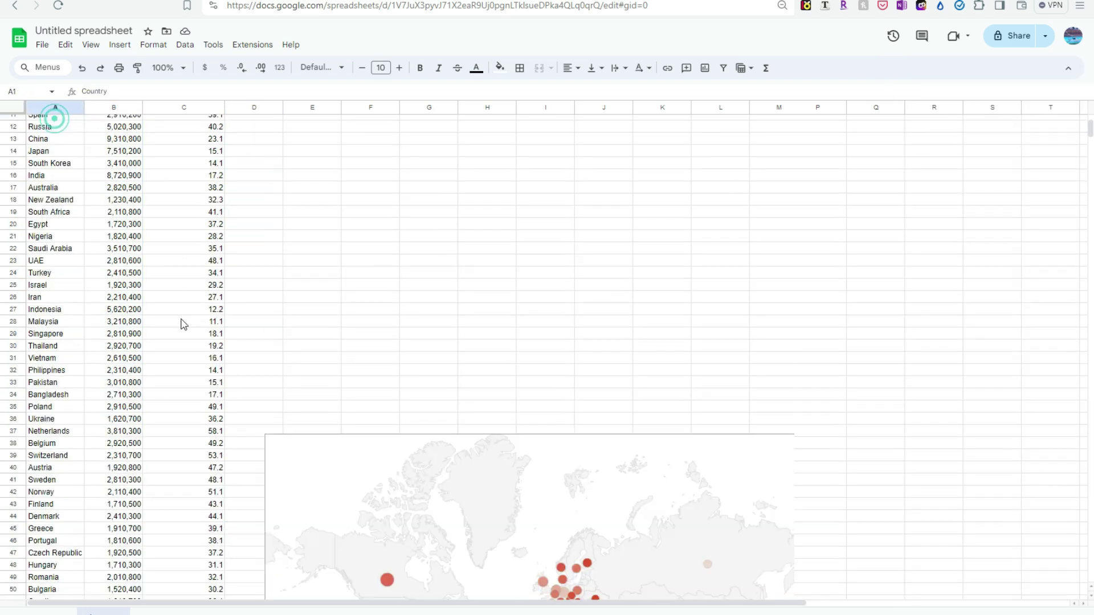
pyautogui.keyDown('shift'); pyautogui.click(194, 279); pyautogui.keyUp('shift')
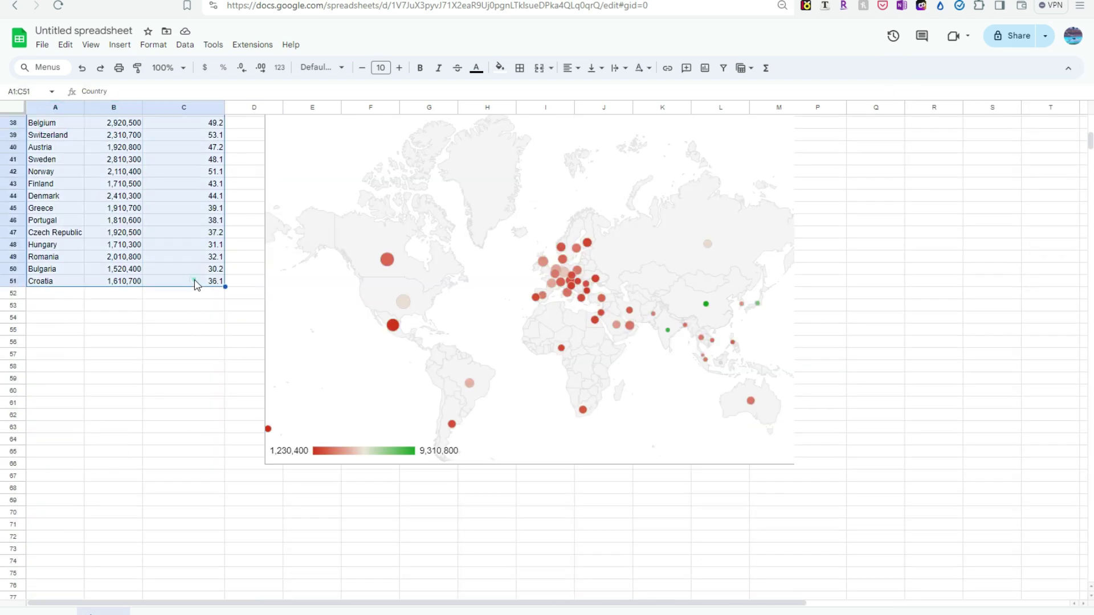
pyautogui.click(120, 45)
pyautogui.click(139, 176)
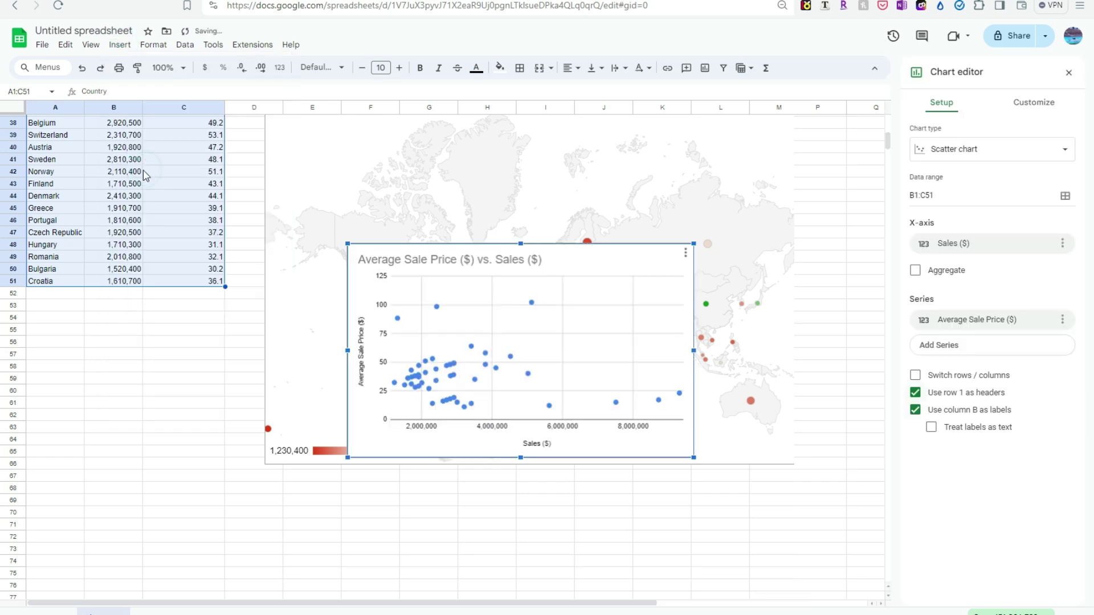
pyautogui.click(1011, 151)
pyautogui.scroll(-5, 971, 341)
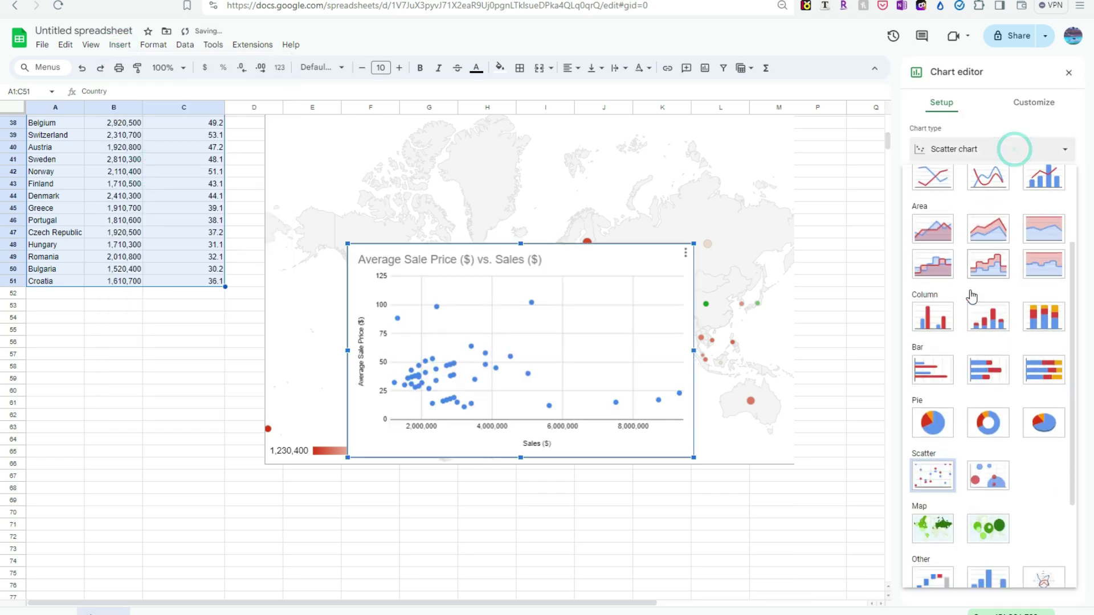
pyautogui.click(985, 403)
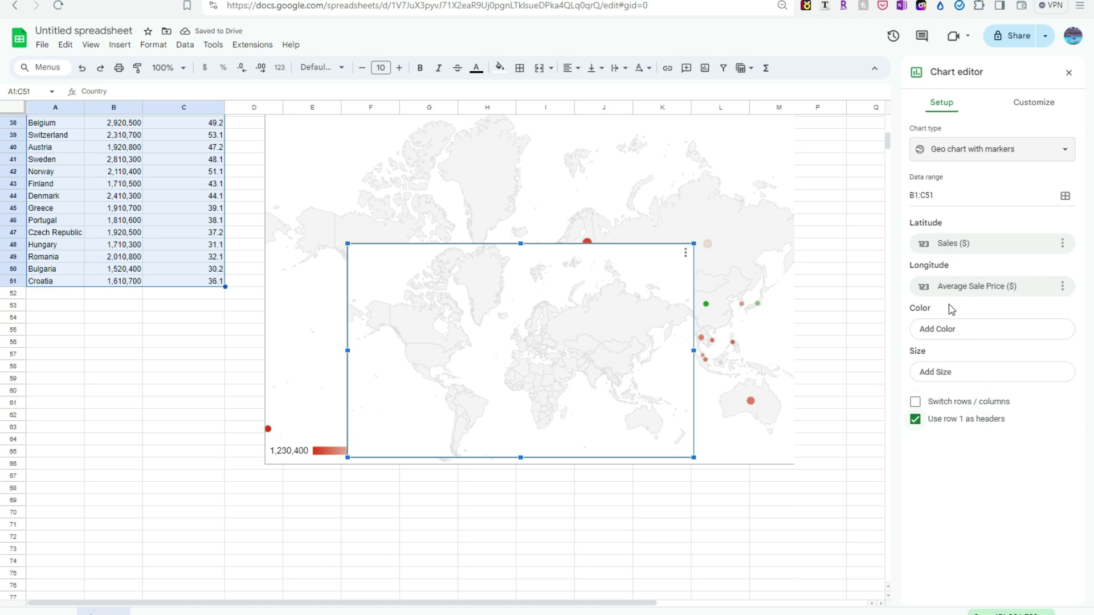
pyautogui.click(944, 405)
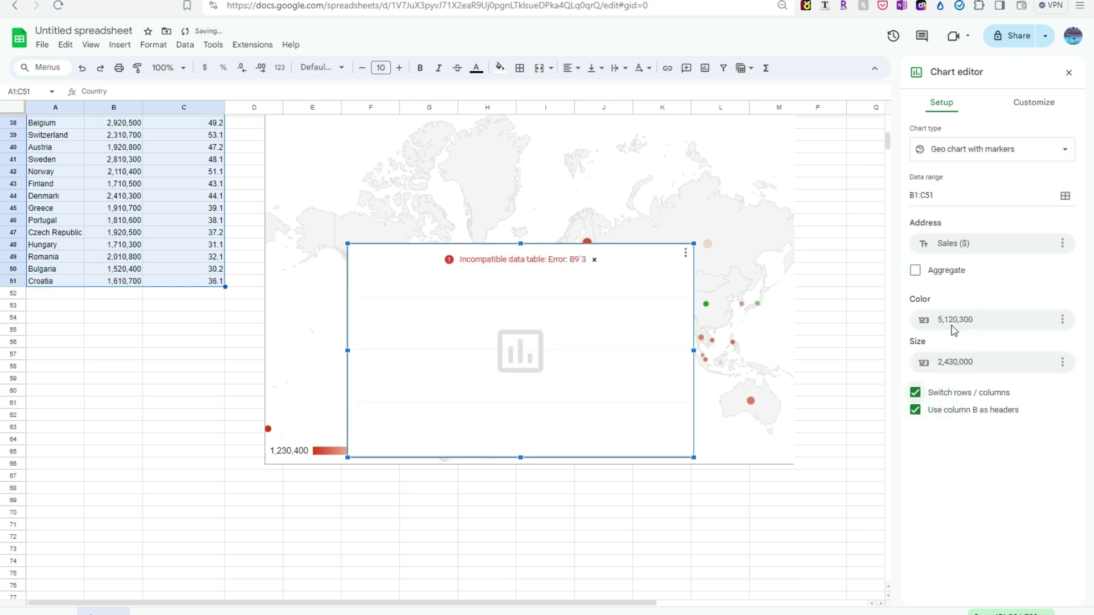
pyautogui.click(1061, 362)
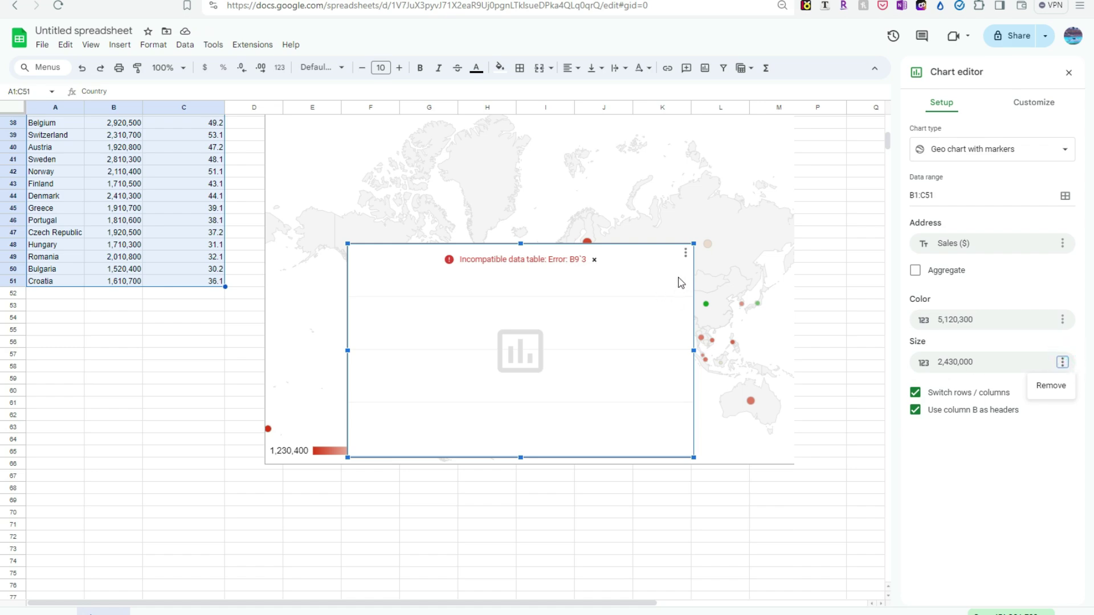
pyautogui.click(663, 268)
pyautogui.press('Delete')
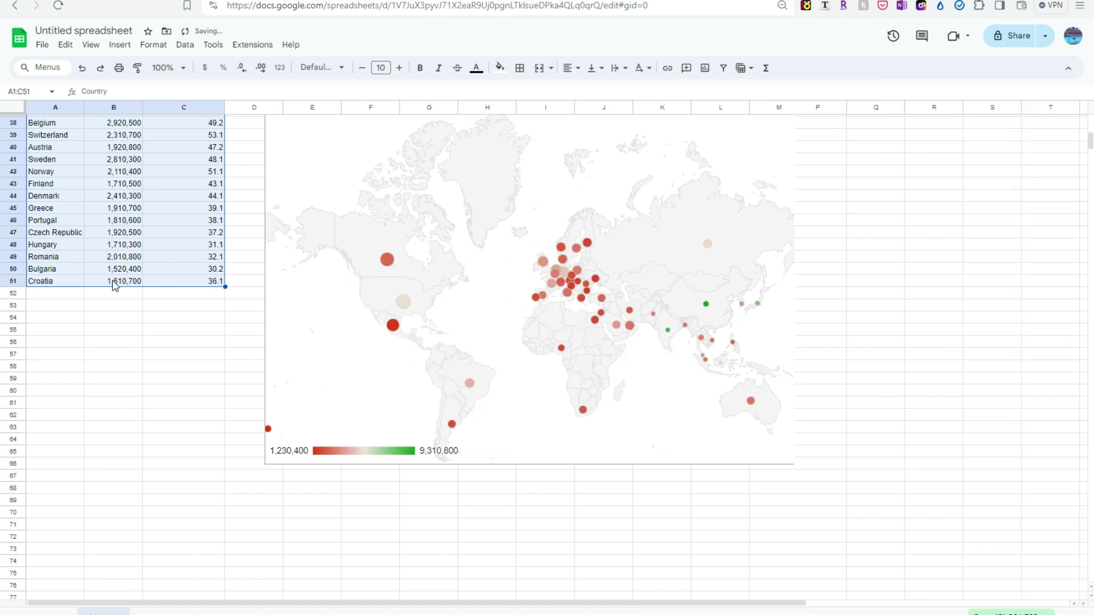
pyautogui.scroll(8, 114, 286)
pyautogui.click(50, 121)
pyautogui.scroll(-12, 141, 298)
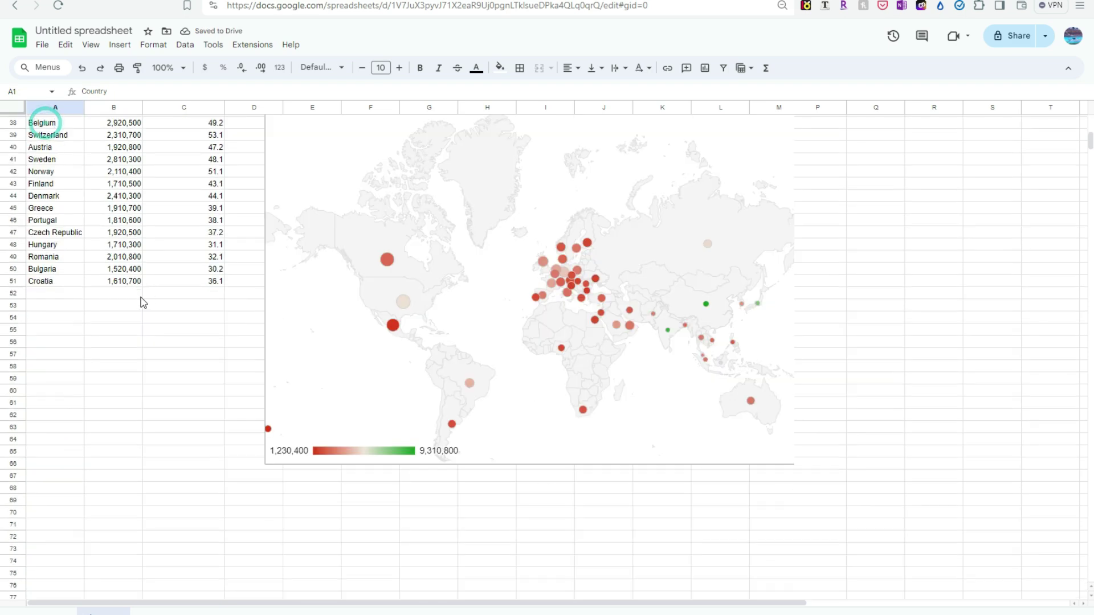
pyautogui.keyDown('shift'); pyautogui.click(123, 288); pyautogui.keyUp('shift')
pyautogui.click(119, 45)
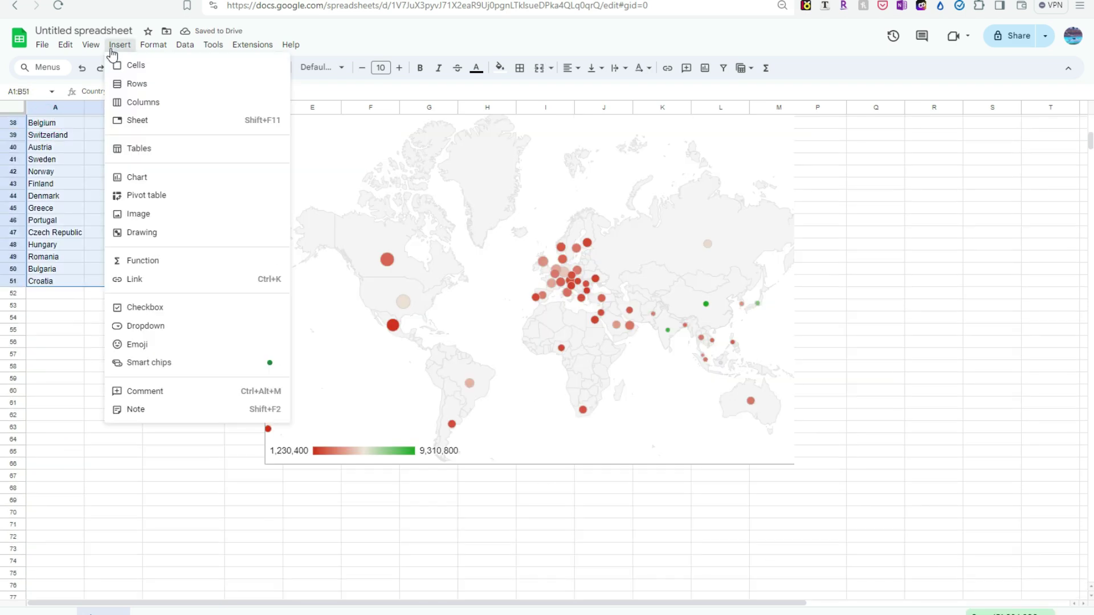
pyautogui.click(172, 174)
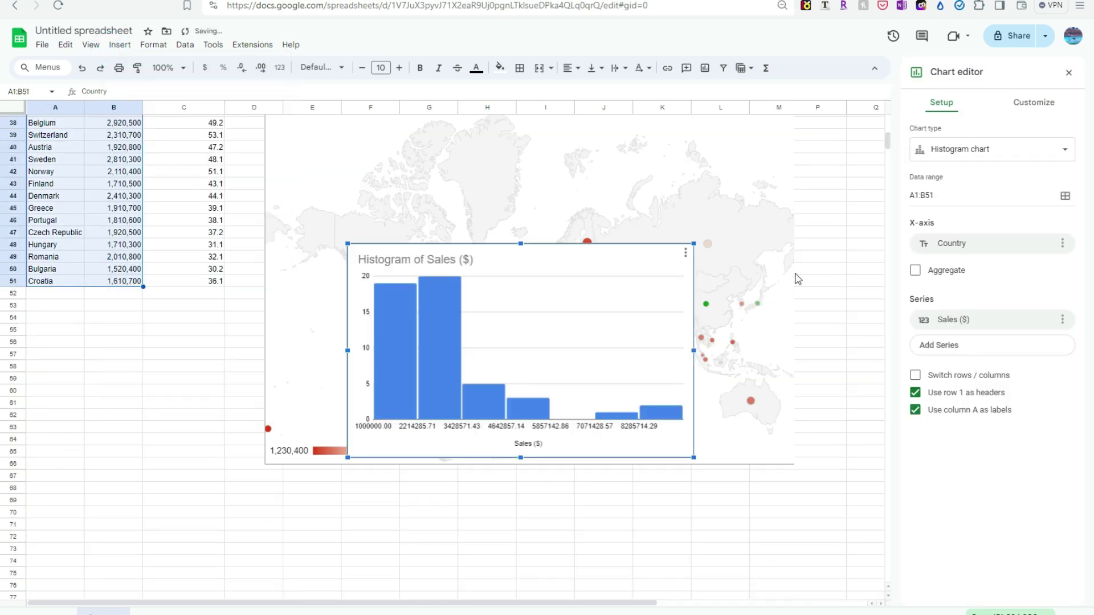
pyautogui.click(979, 145)
pyautogui.scroll(-4, 1005, 332)
pyautogui.click(982, 507)
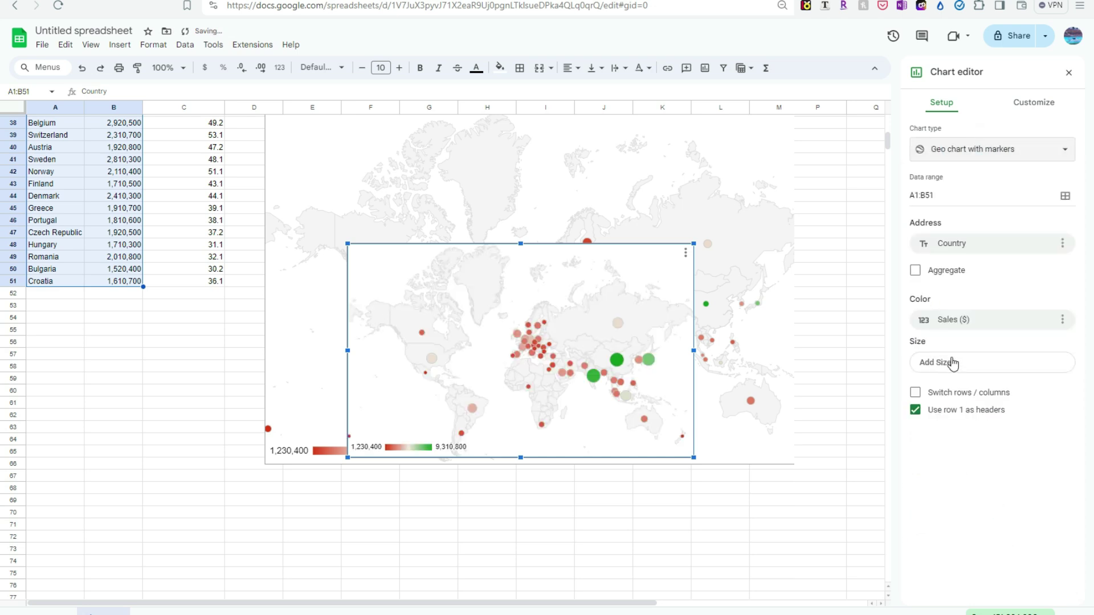
pyautogui.click(952, 364)
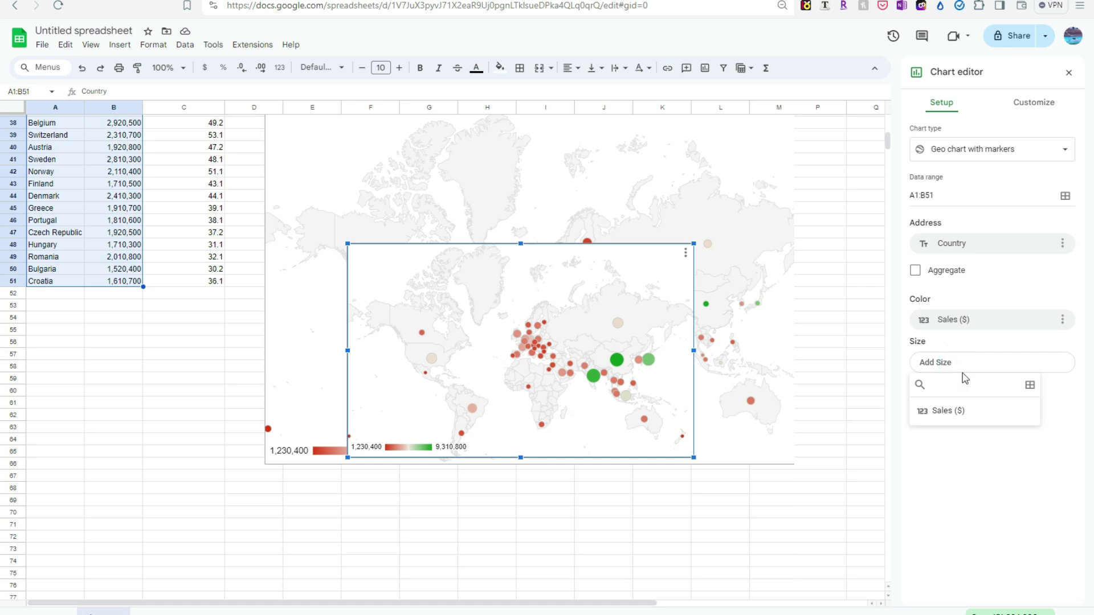
pyautogui.click(926, 195)
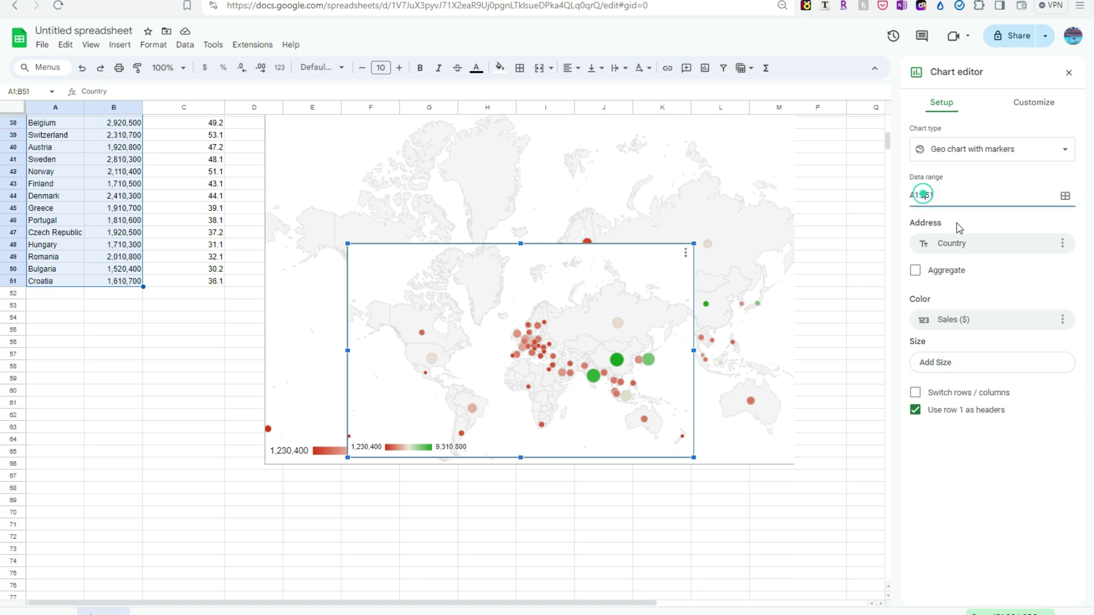
pyautogui.press('BackSpace')
pyautogui.press('BackSpace')
pyautogui.press('BackSpace')
pyautogui.write('C51')
pyautogui.click(963, 367)
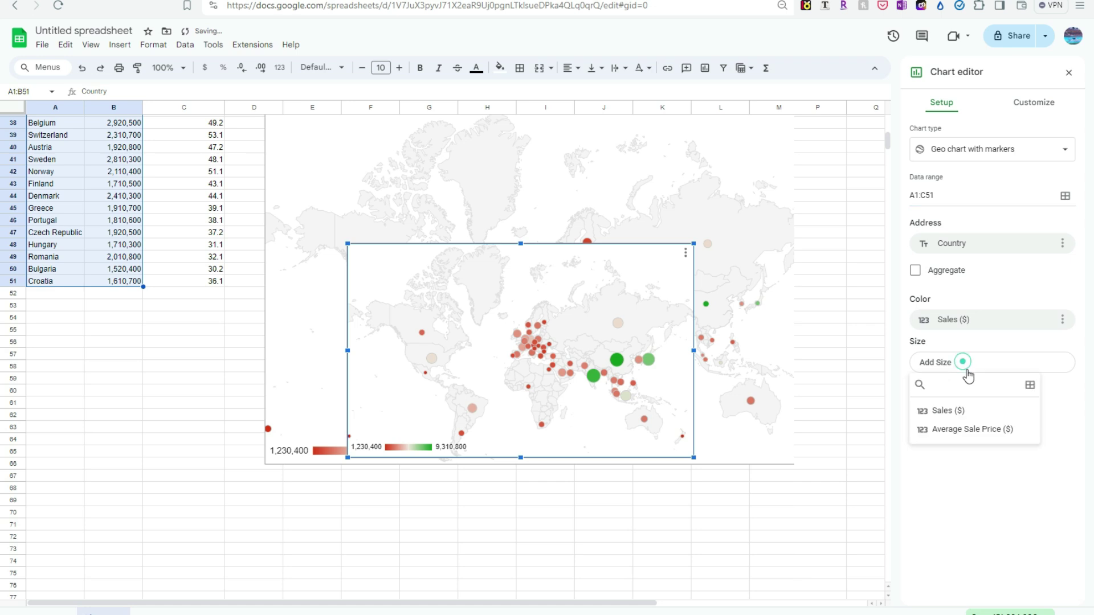
pyautogui.click(949, 431)
pyautogui.moveTo(626, 277); pyautogui.dragTo(541, 293)
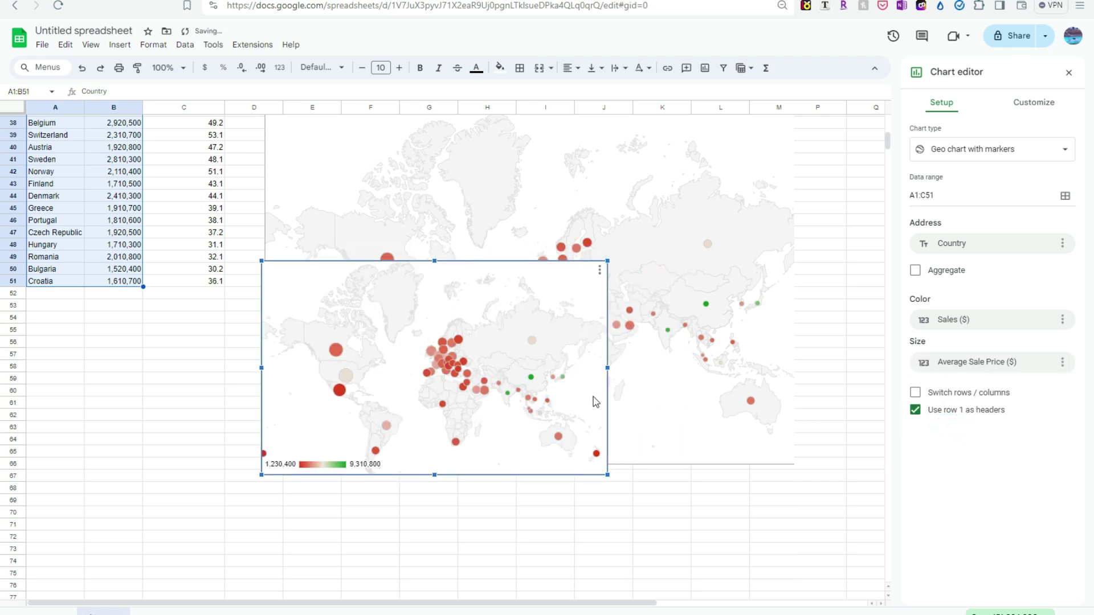
pyautogui.click(575, 298)
pyautogui.click(599, 271)
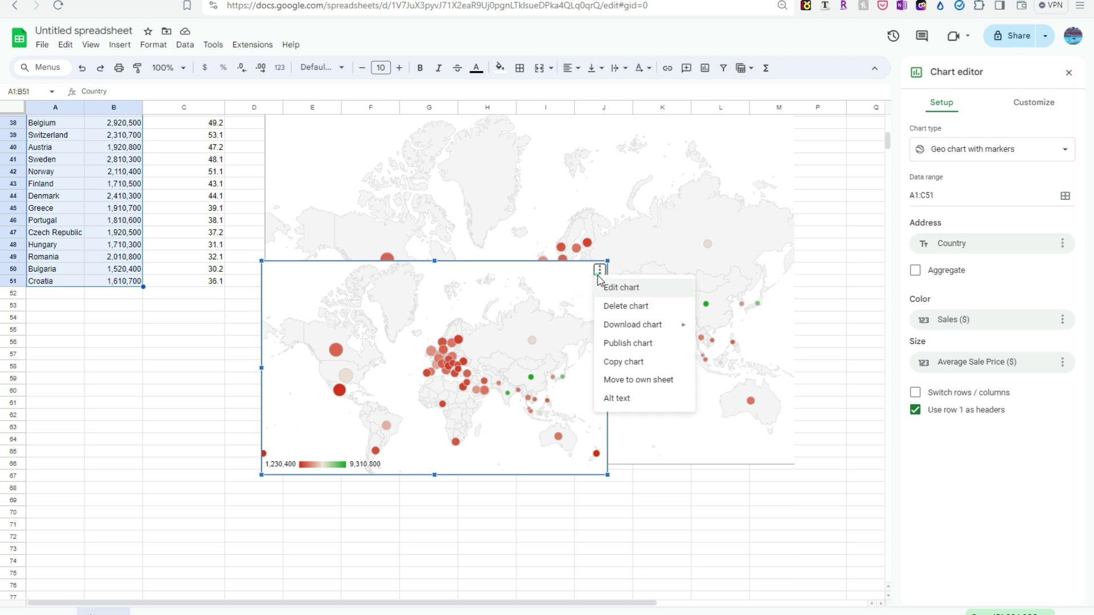
pyautogui.click(630, 308)
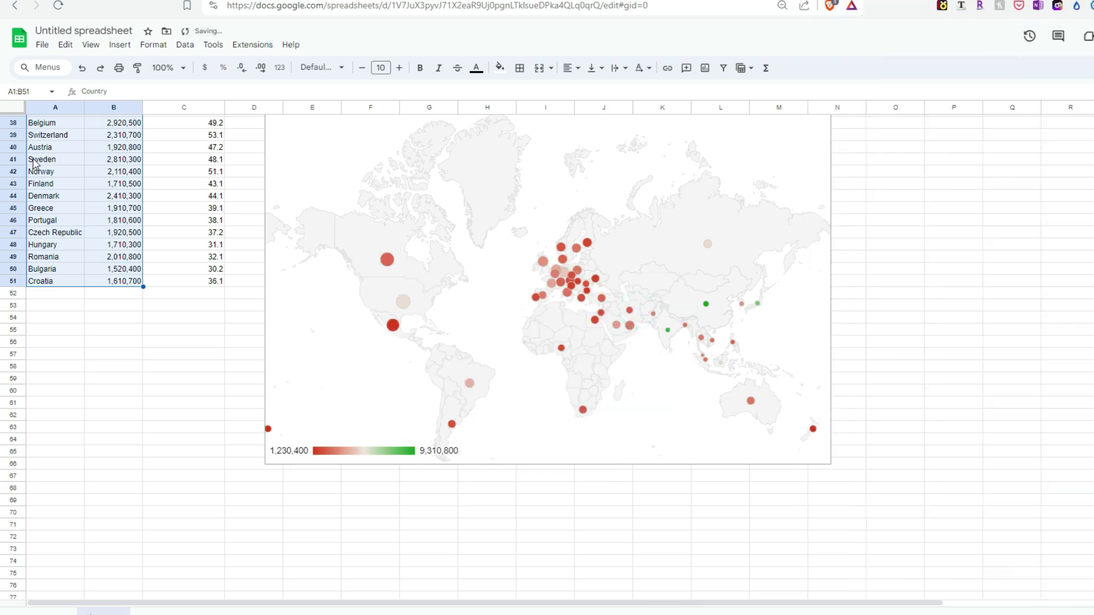